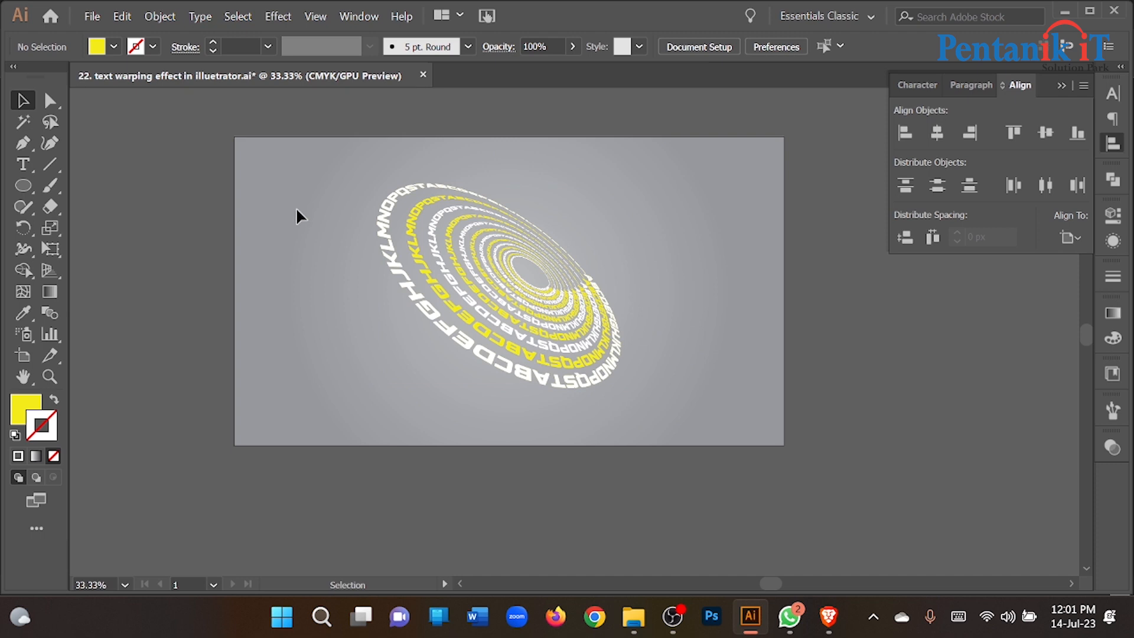
left_click(559, 340)
left_click(713, 416)
key("ctrl+a")
left_click(323, 184)
key("ctrl+a")
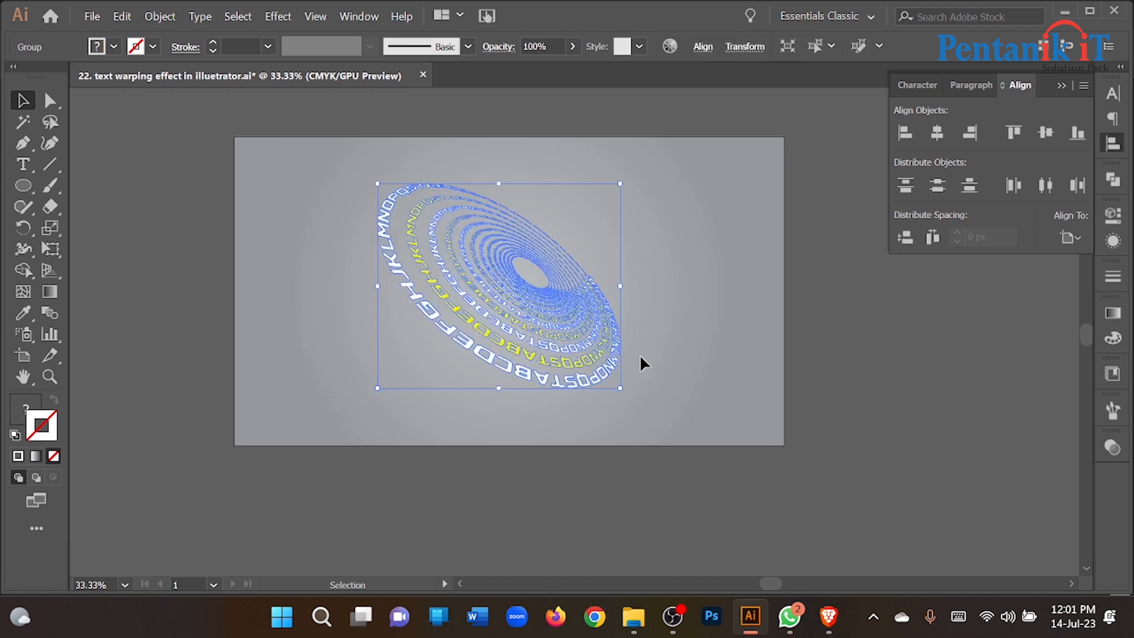
left_click(669, 338)
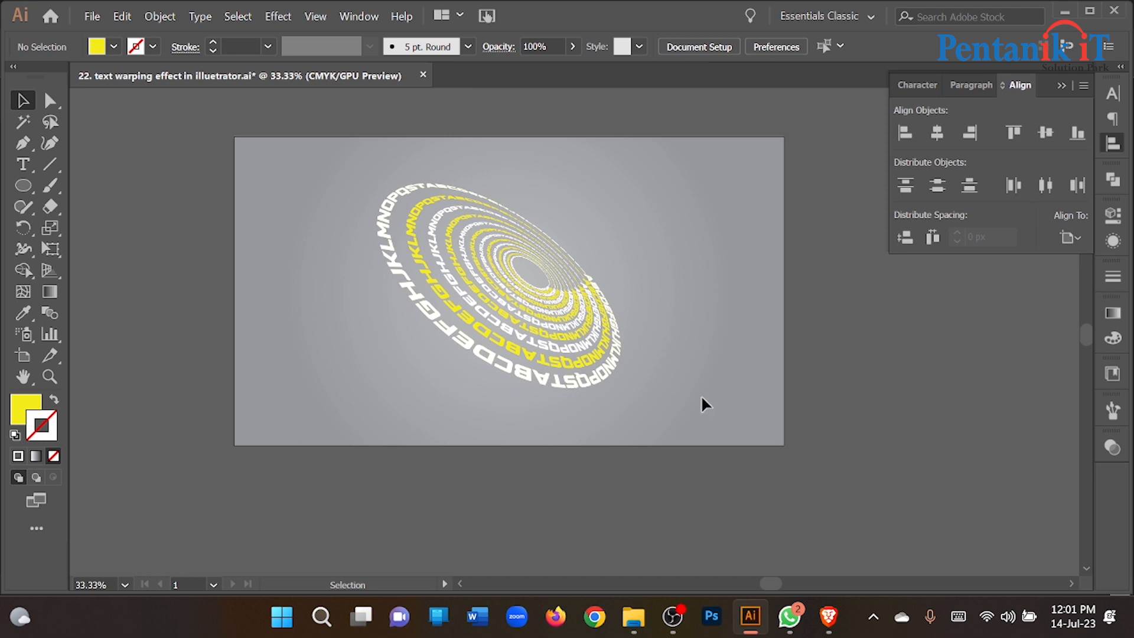
key("ctrl+a")
left_click(555, 288)
key("ctrl+a")
left_click(696, 348)
Delete the existing spiral lettering artwork from the gradient background.
left_click(409, 213)
key("Delete")
Add a line of point text reading "AJSJSHDJDHFODSFDSJFKDJF" on the artboard.
left_click(23, 164)
left_click(368, 261)
type("AJSJSHDJDHFDDSFDSJFKDJF;")
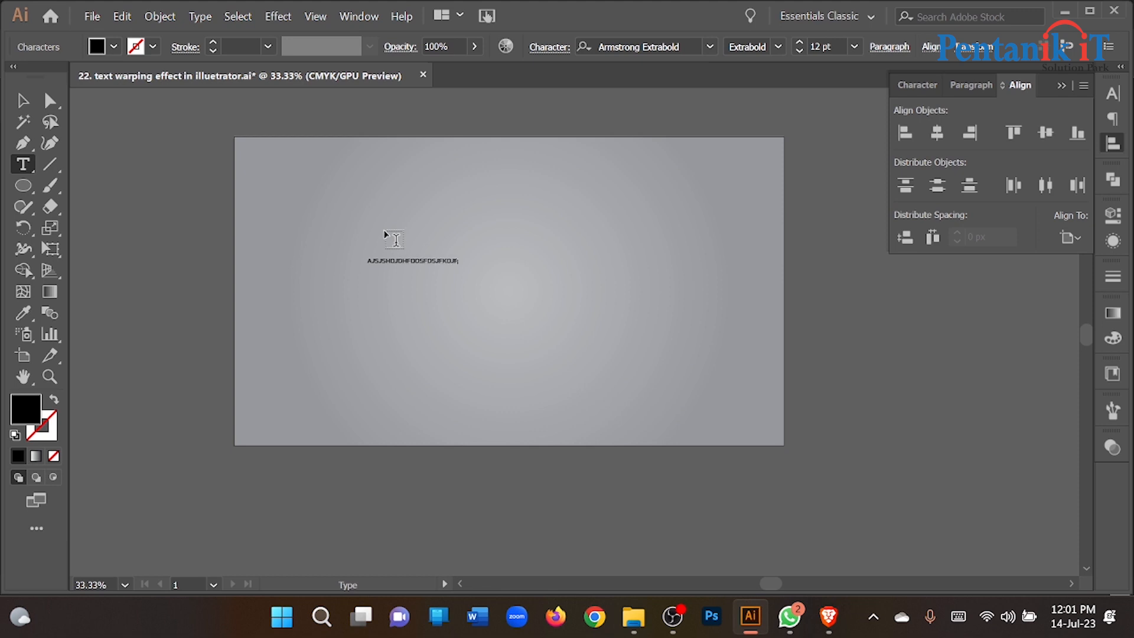
Enlarge the text line proportionally to about 1024 px wide and move it into the artboard's upper half.
left_click(23, 101)
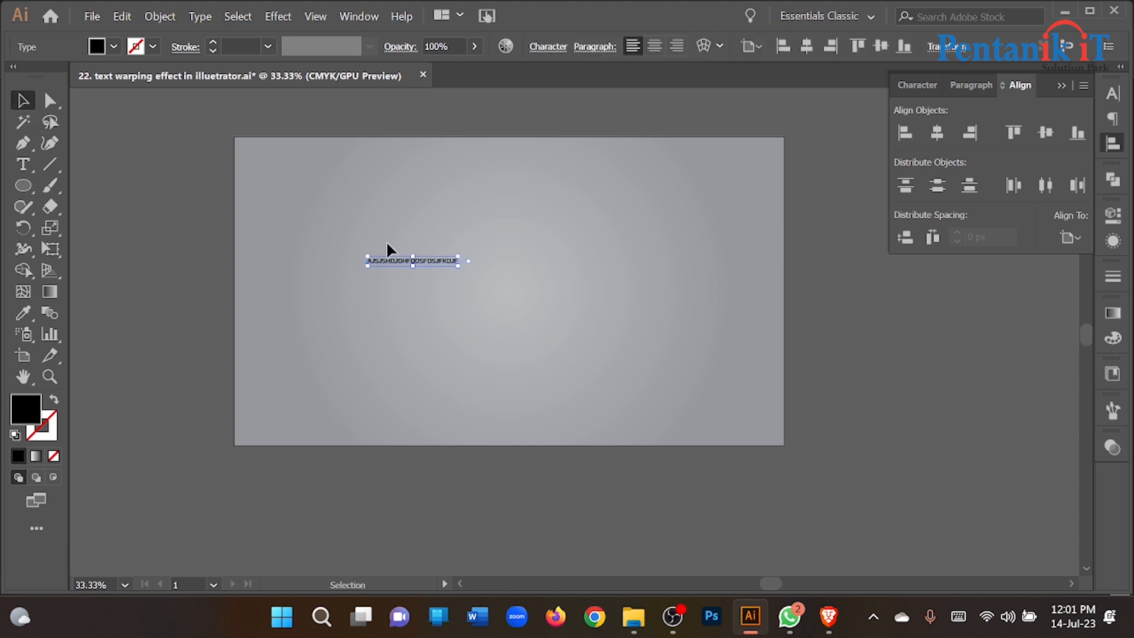
left_click_drag(465, 269, 810, 435)
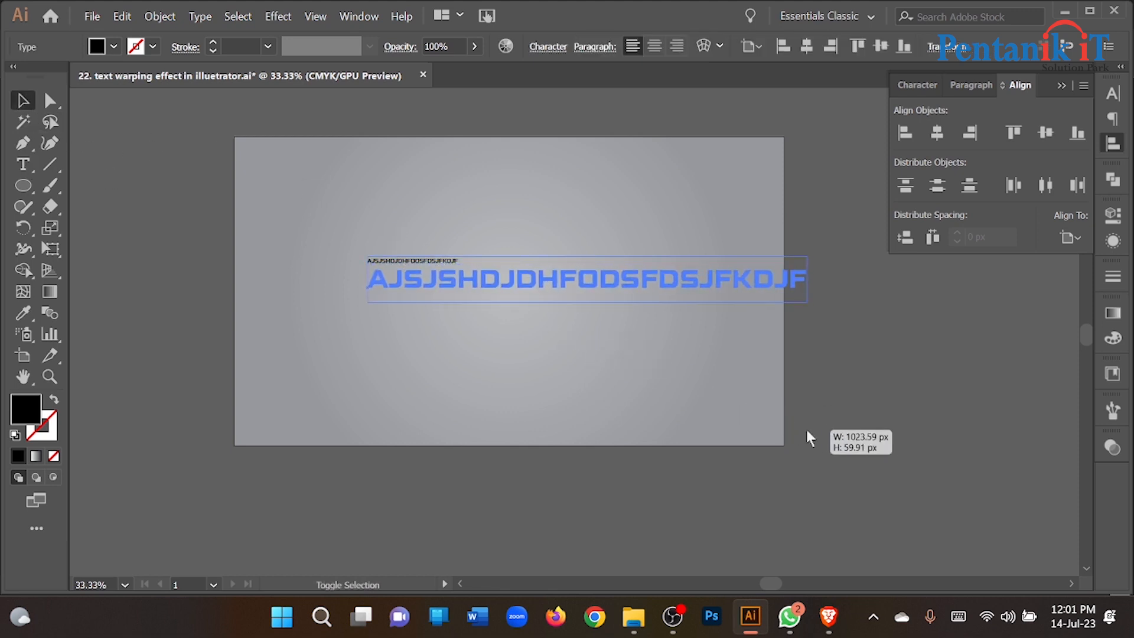
left_click_drag(650, 285, 577, 234)
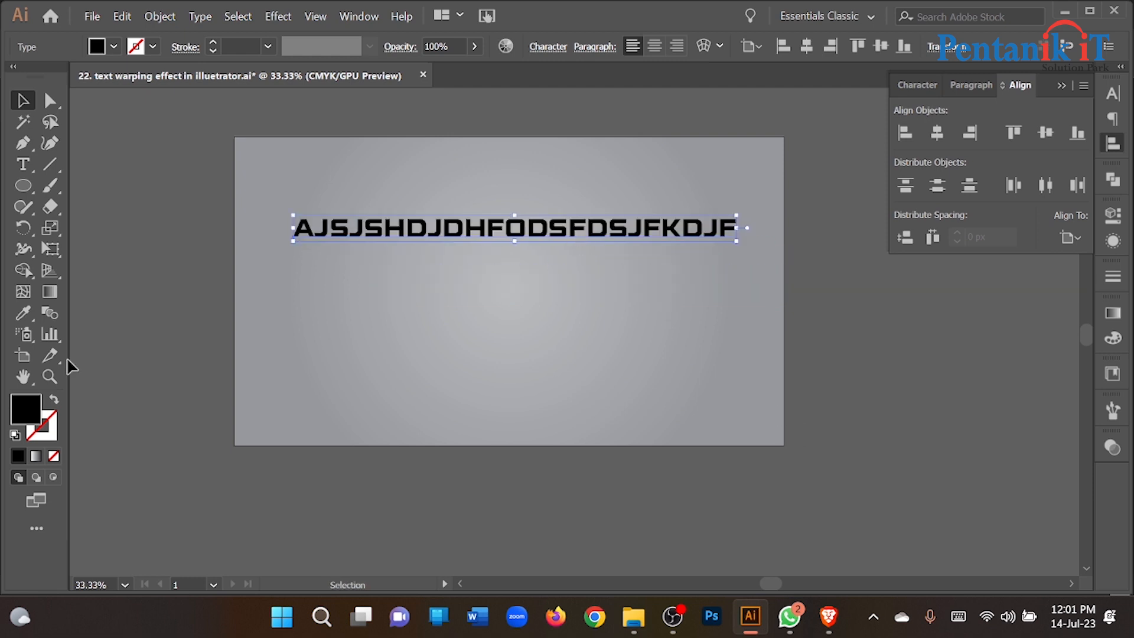
Set the text's fill colour to white (ffffff) and move it up near the artboard's upper edge.
double_click(26, 409)
type("ffffff")
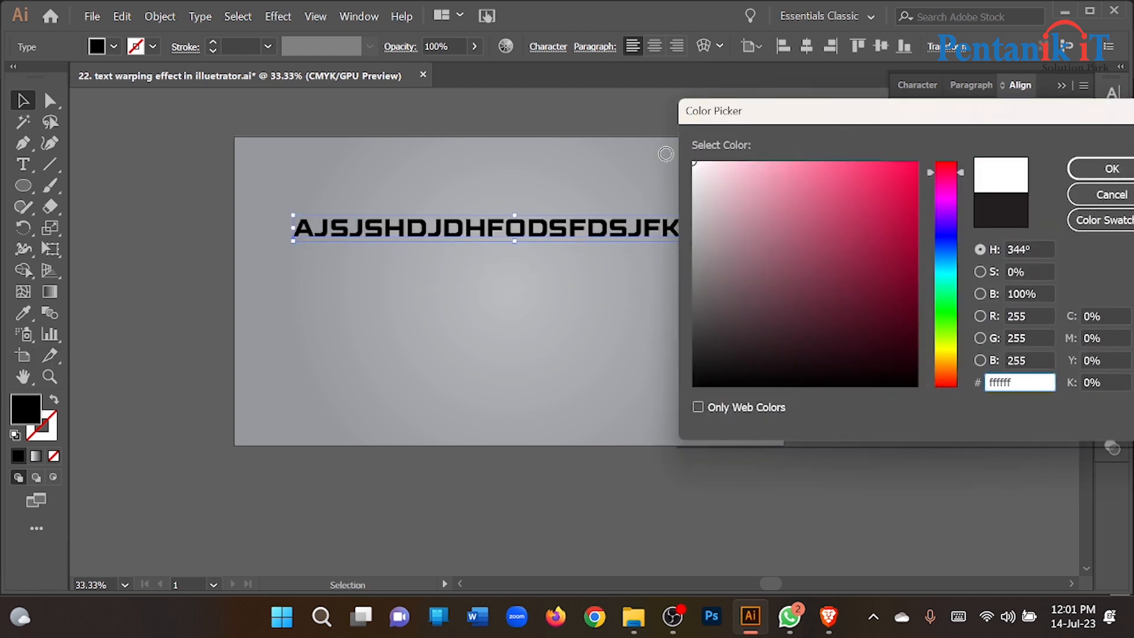
left_click(1111, 168)
left_click_drag(572, 218, 571, 167)
Draw a circle below the text and swap its fill and stroke to leave only a white outline.
left_click(30, 186)
mouse_move(534, 308)
left_mouse_down()
mouse_move(679, 366)
mouse_move(601, 340)
left_mouse_up()
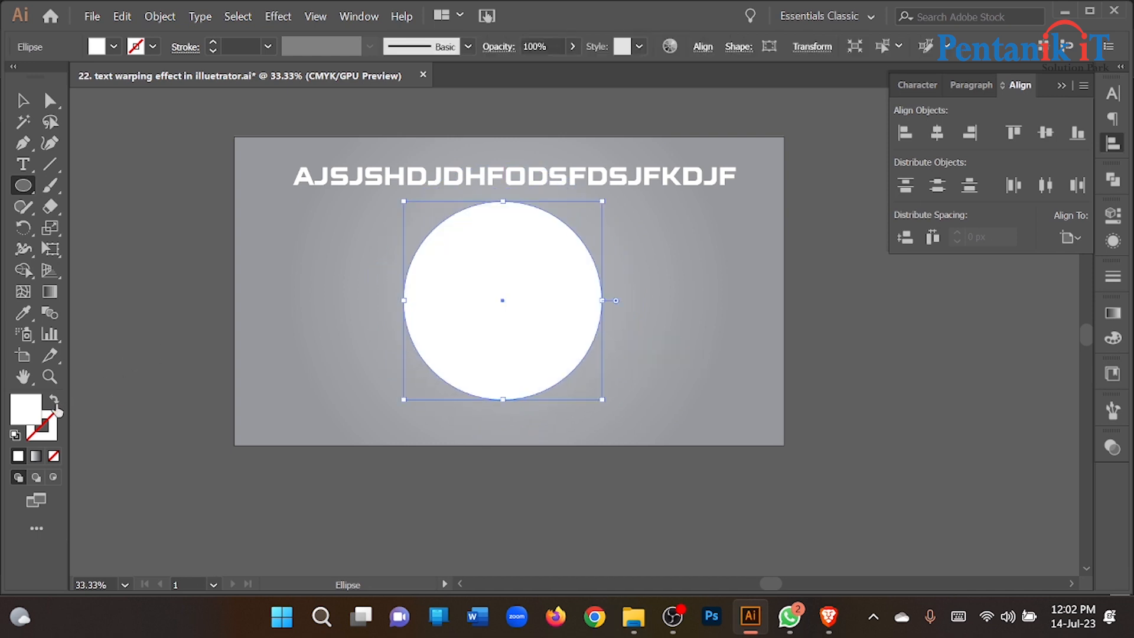
left_click(54, 400)
Convert the text line to outlines.
left_click(21, 104)
left_click(439, 190)
left_click(412, 176)
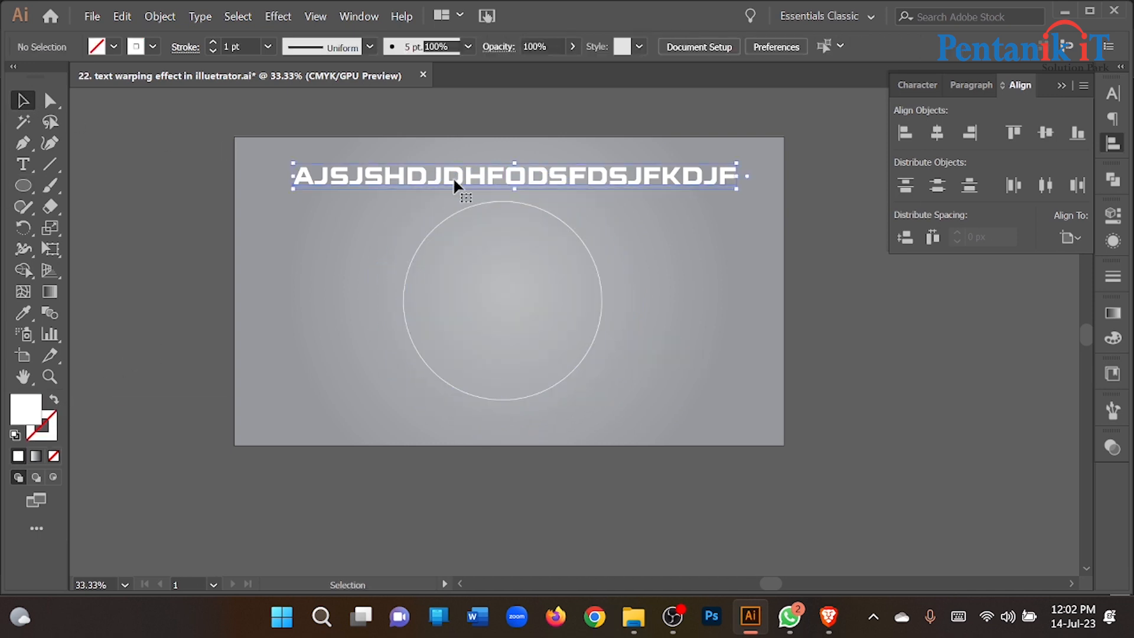
right_click(412, 177)
left_click(572, 314)
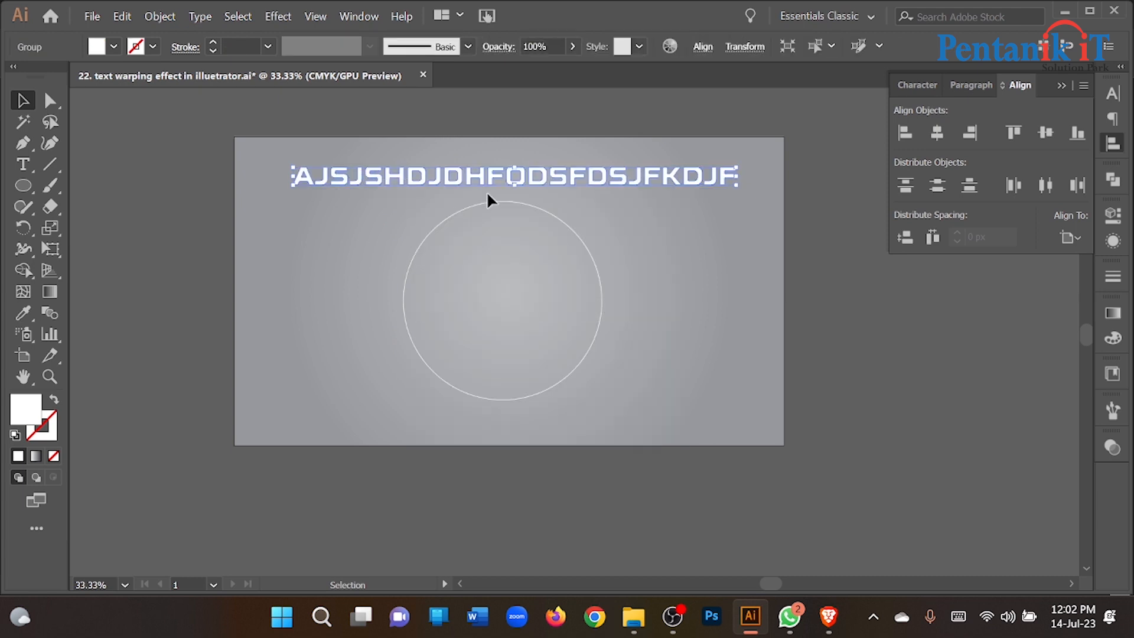
Create a new Pattern Brush from the outlined text with the default options, and delete the source text from the artboard.
left_click(1113, 411)
left_click(631, 201)
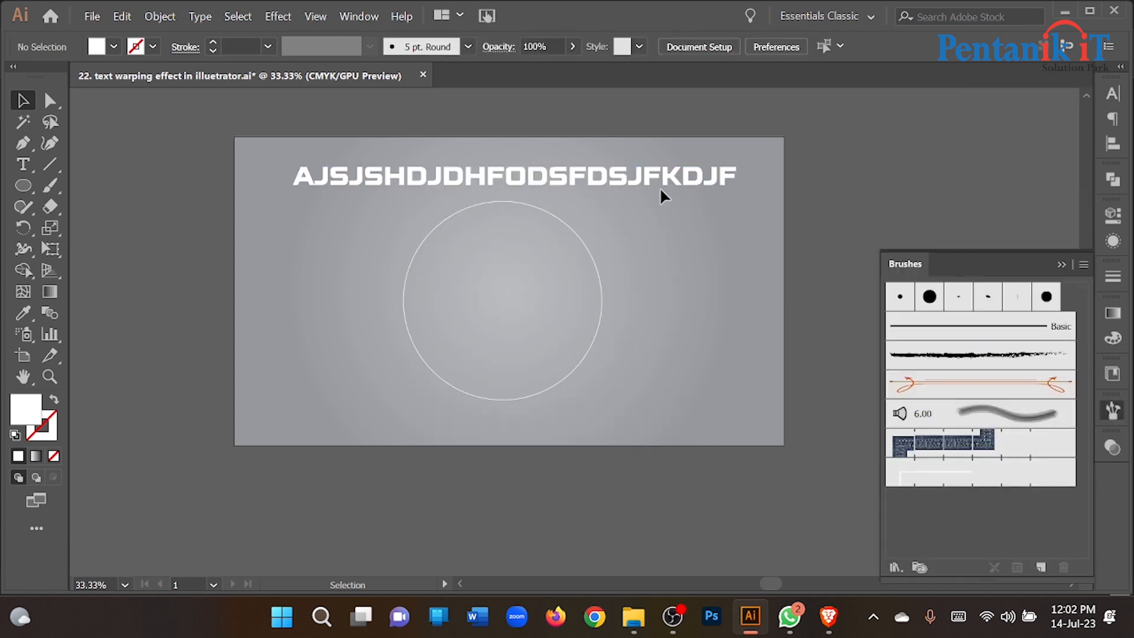
left_click(633, 185)
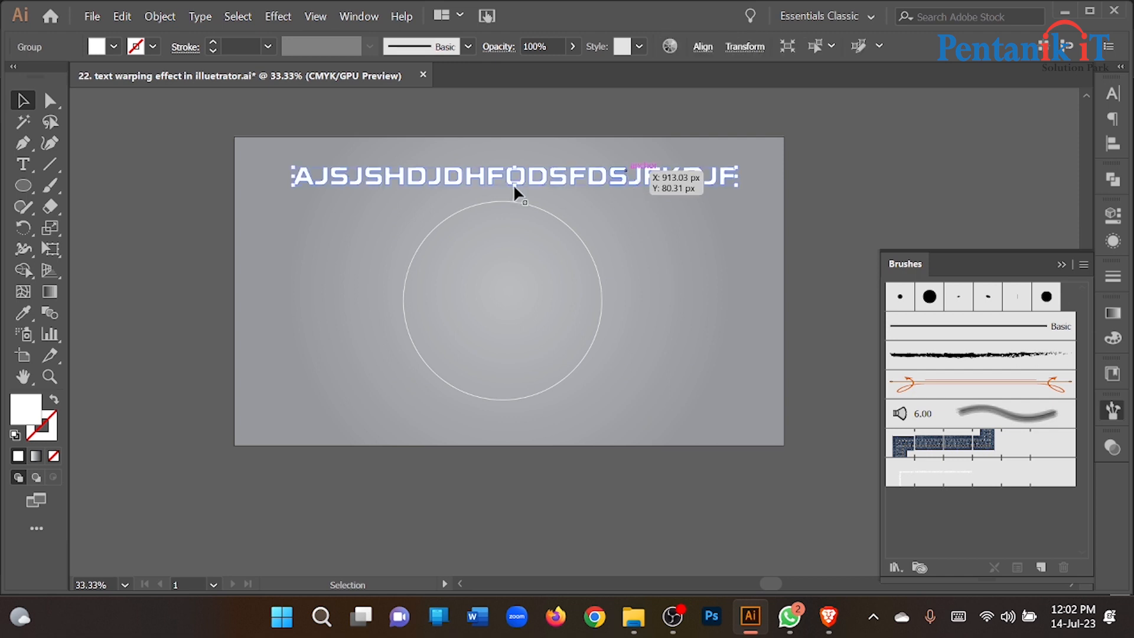
mouse_move(568, 186)
left_mouse_down()
mouse_move(553, 177)
mouse_move(631, 211)
mouse_move(1008, 569)
mouse_move(1033, 518)
left_mouse_up()
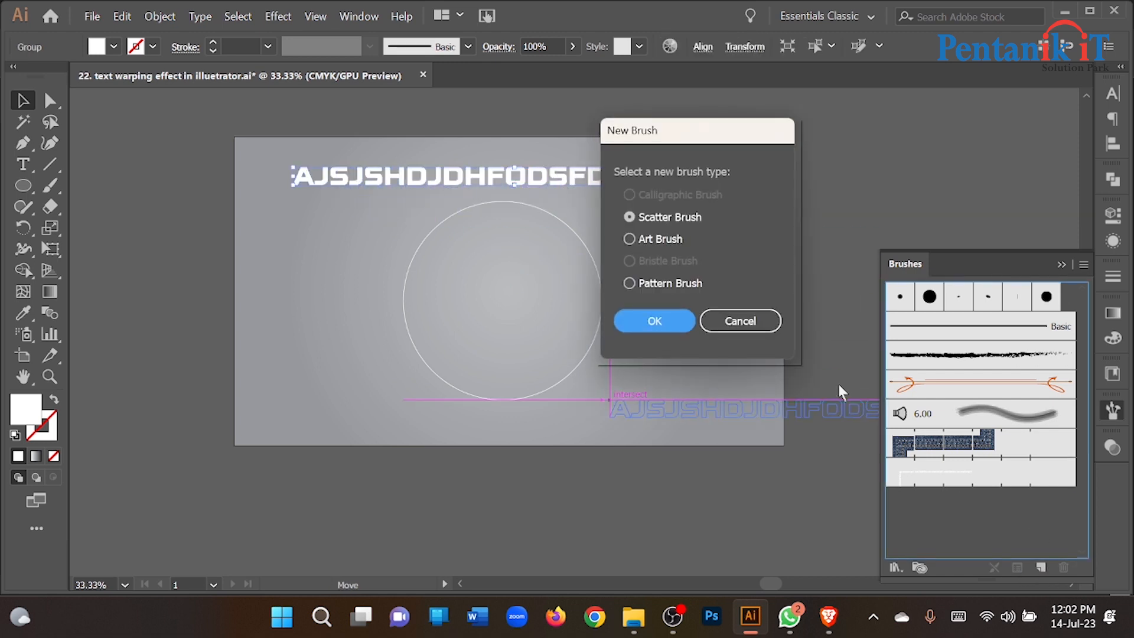
mouse_move(735, 125)
left_mouse_down()
mouse_move(679, 129)
mouse_move(708, 107)
mouse_move(548, 117)
mouse_move(711, 132)
left_mouse_up()
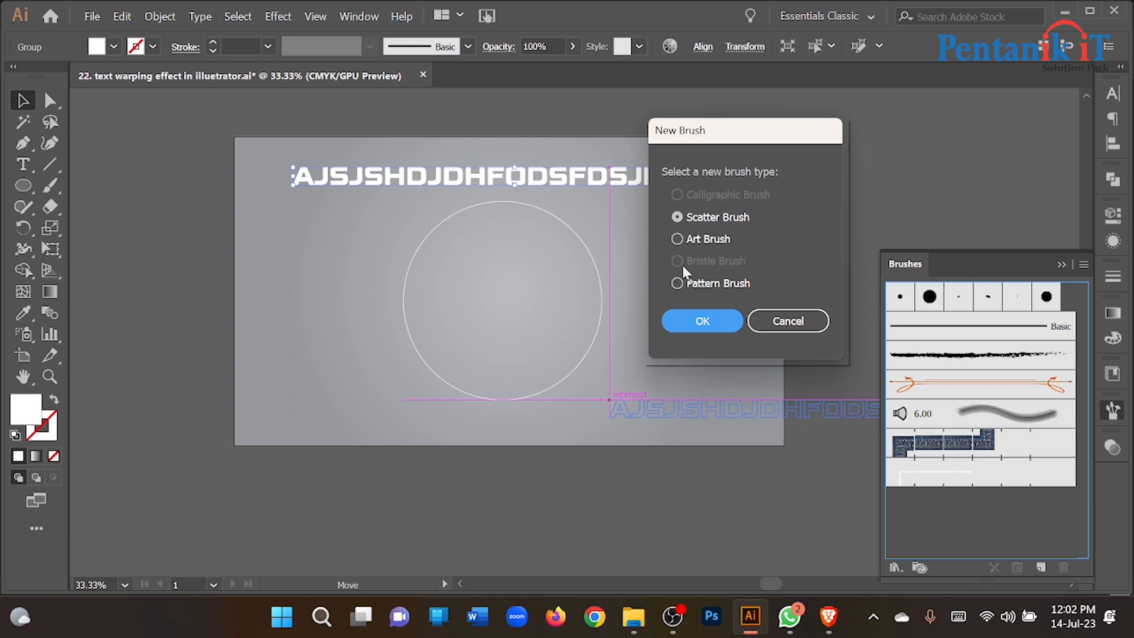
left_click(703, 287)
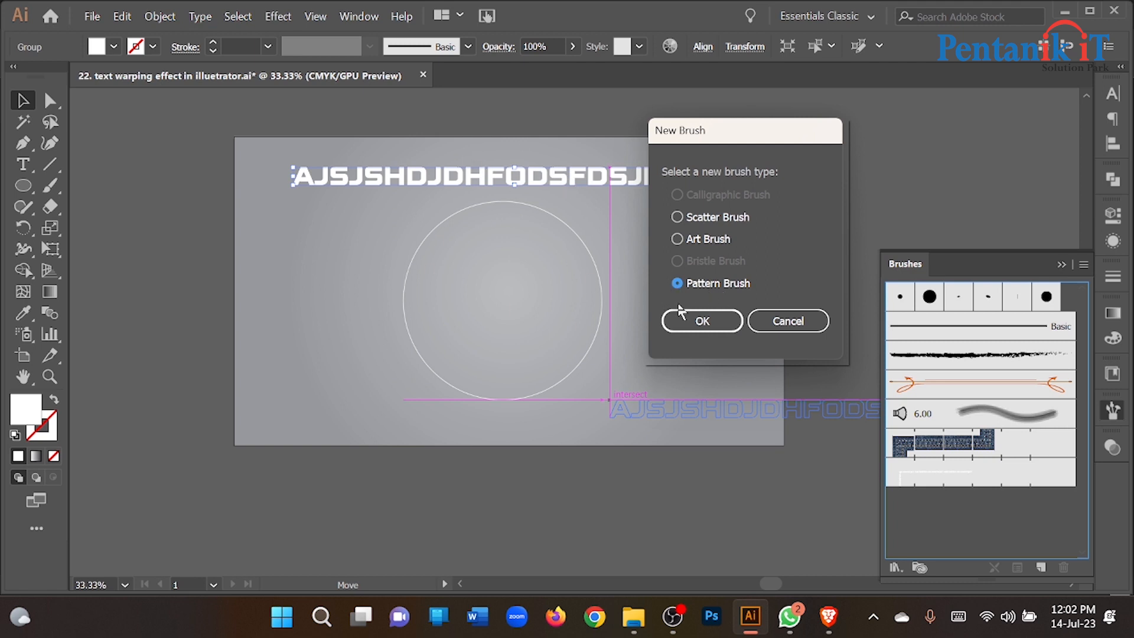
left_click(689, 323)
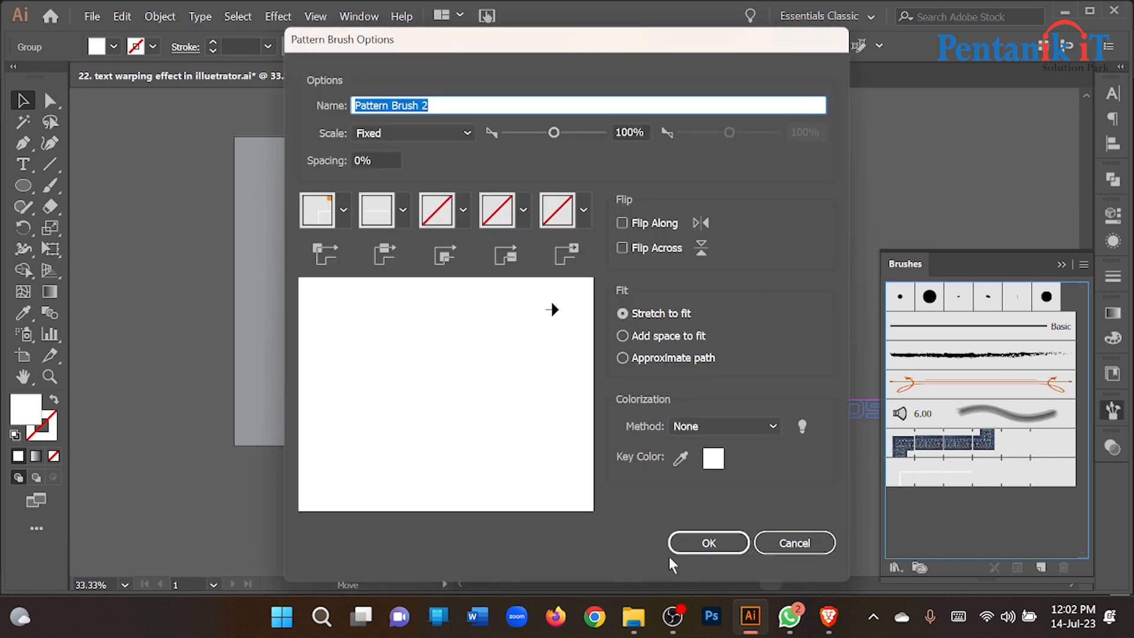
left_click(704, 542)
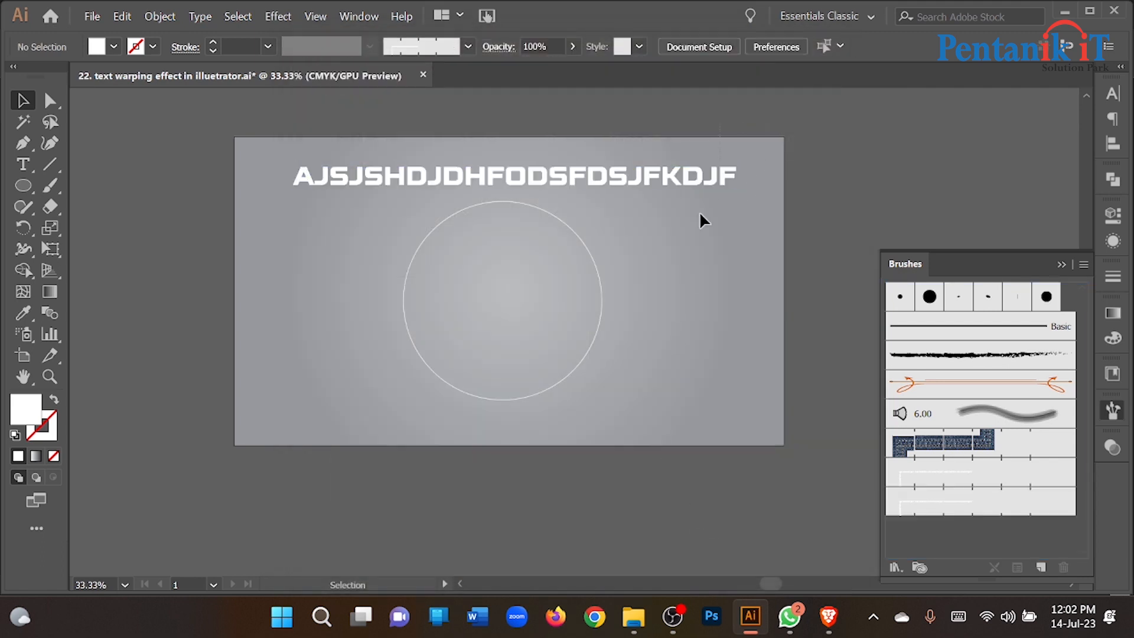
left_click_drag(700, 212, 697, 217)
key("Delete")
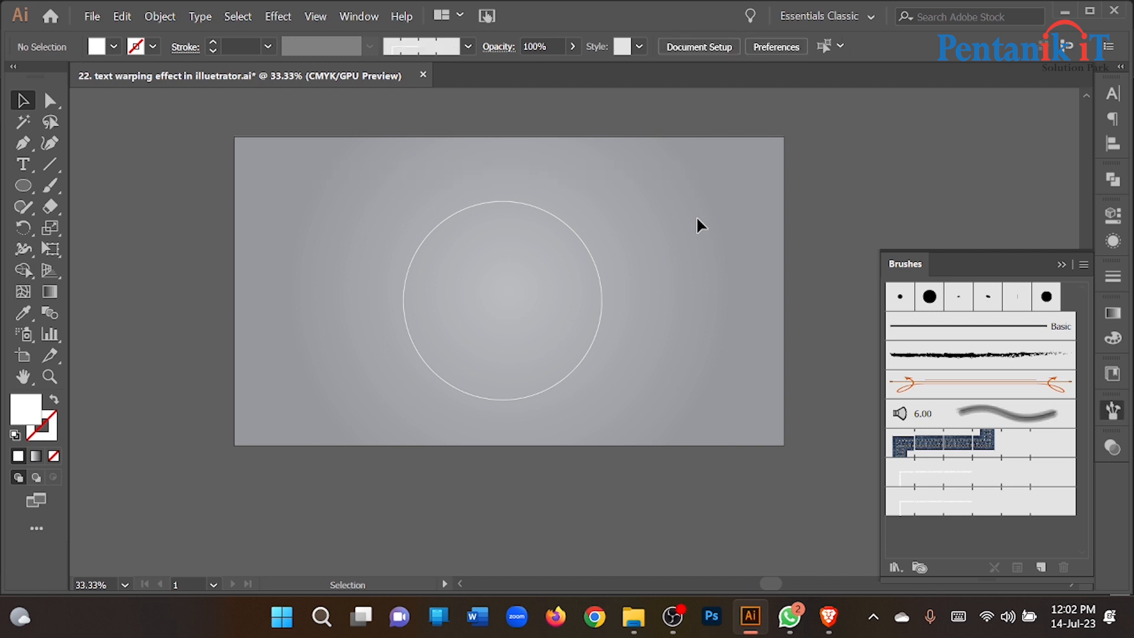
Enlarge the circle proportionally from its centre and centre it horizontally and vertically on the artboard.
left_click(413, 328)
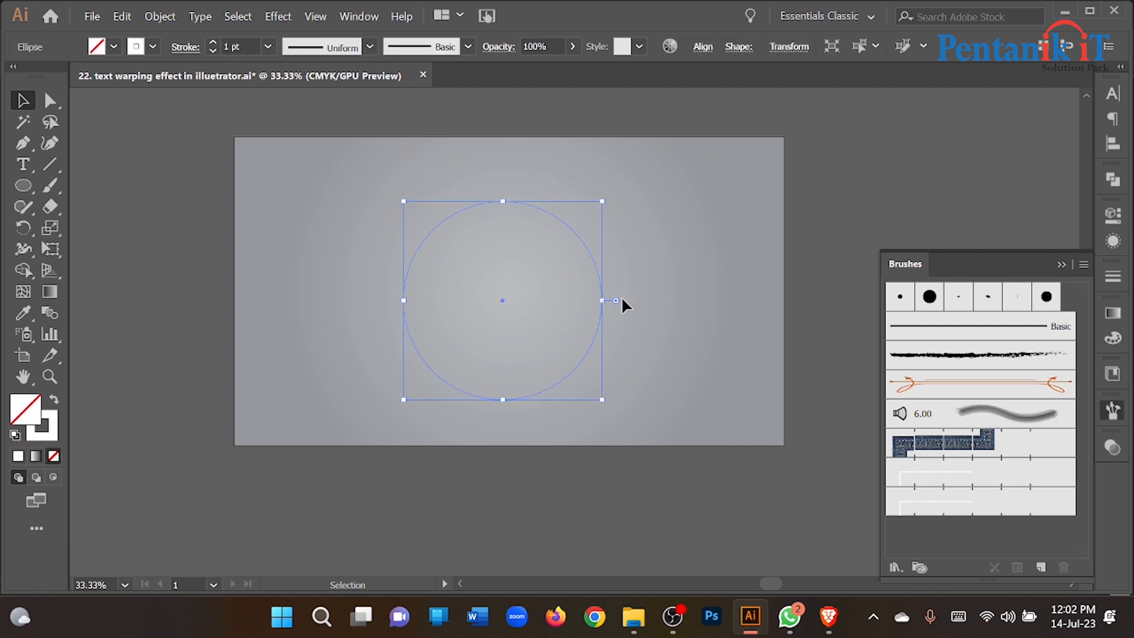
left_click_drag(606, 306, 650, 305)
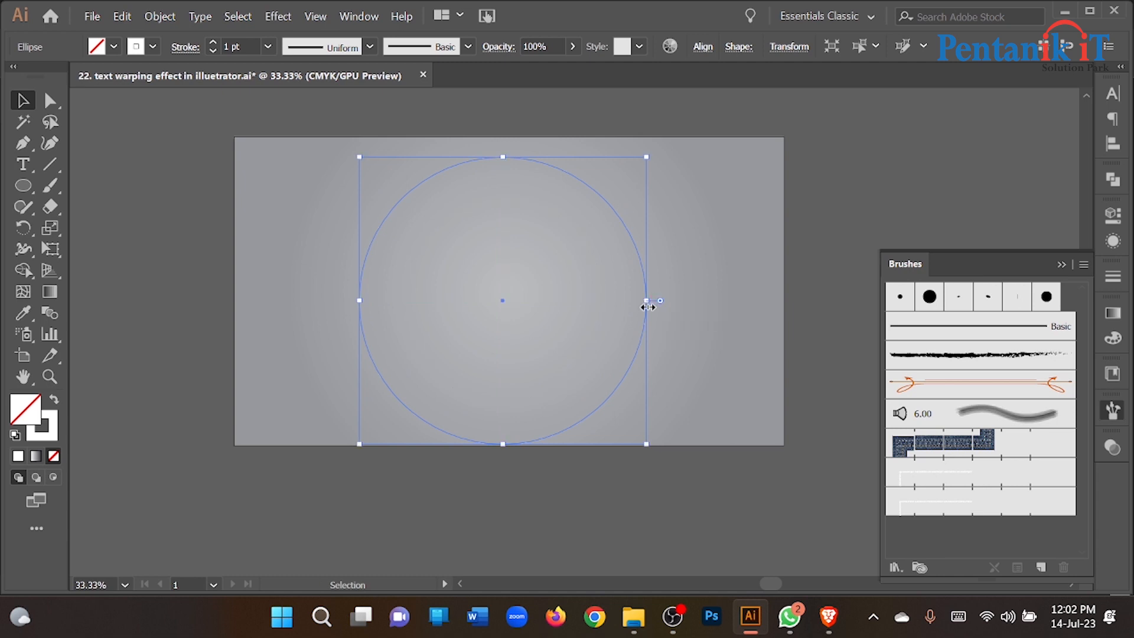
left_click(1113, 143)
left_click(938, 133)
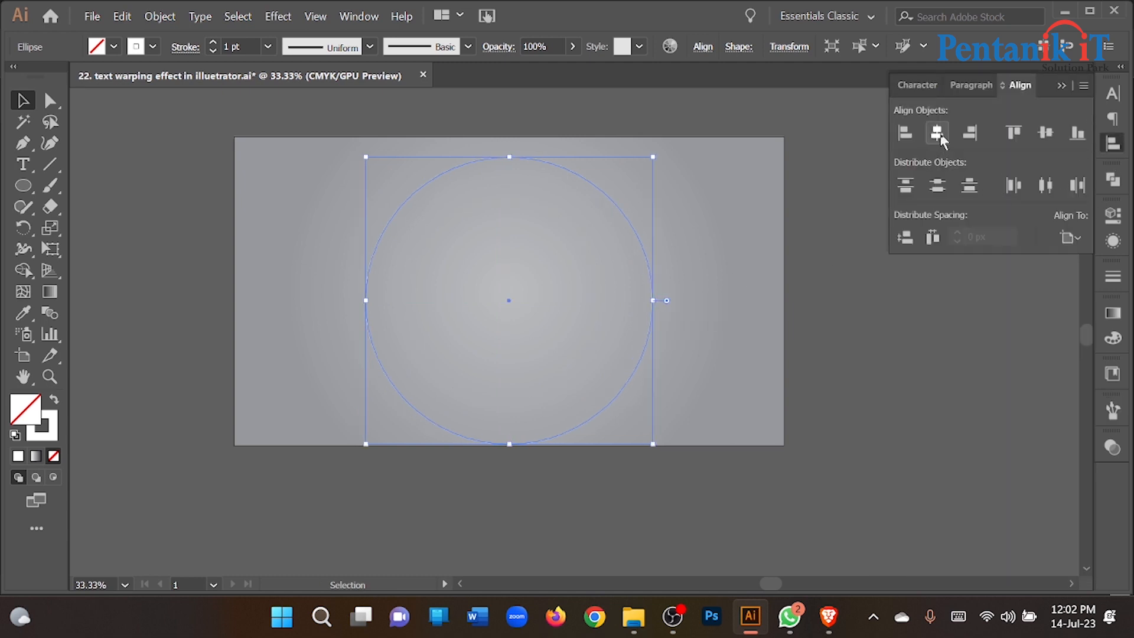
left_click(1046, 132)
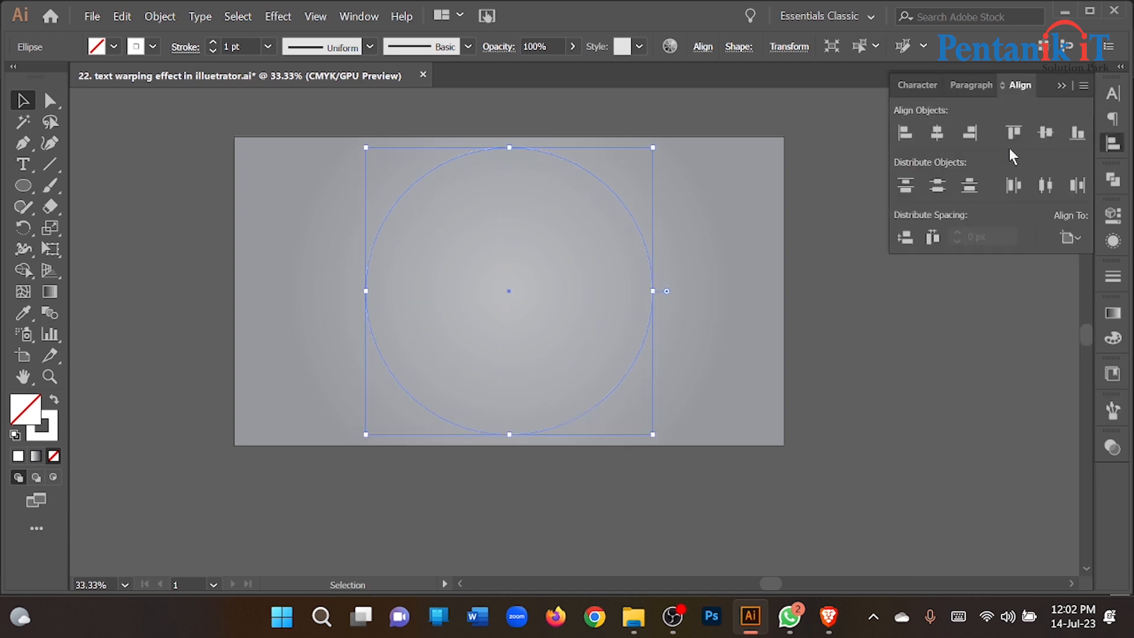
Shrink the circle slightly about its centre to leave a margin inside the artboard.
left_click(510, 148, "shift")
left_click(509, 148, "shift")
left_click_drag(509, 148, 511, 159)
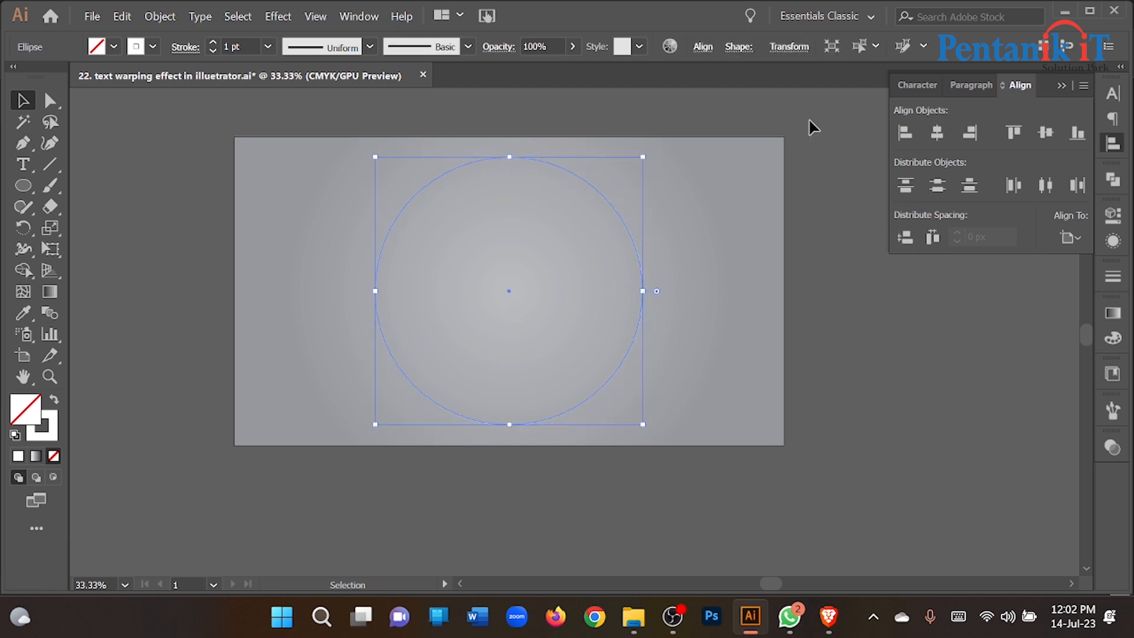
Apply the existing alphabet lettering pattern brush to the circle's stroke.
left_click(1112, 94)
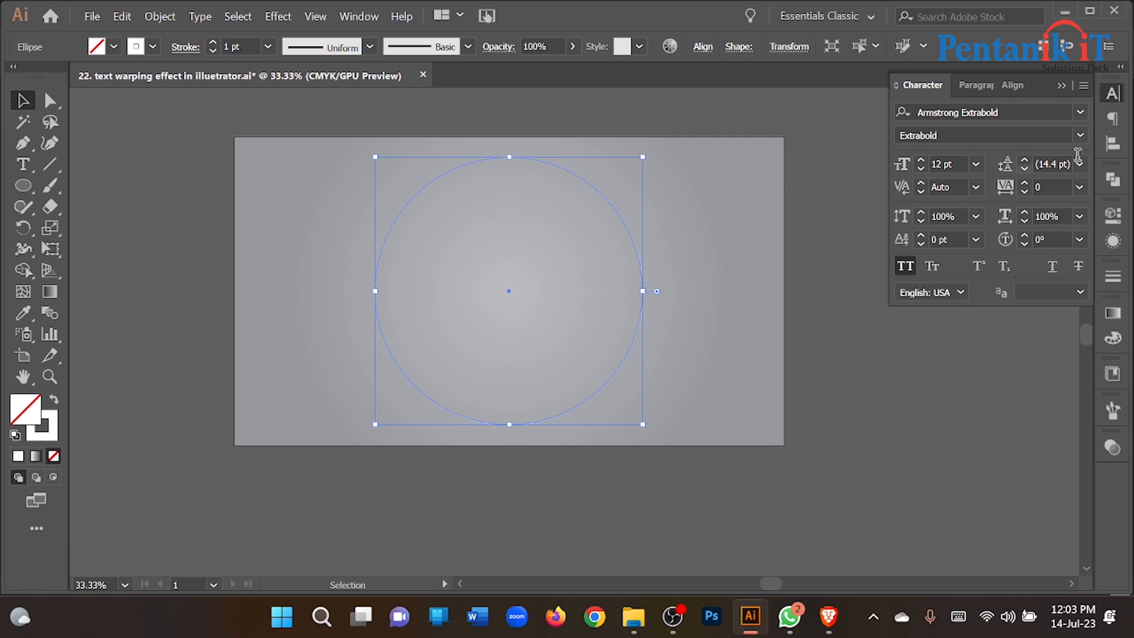
left_click(1113, 145)
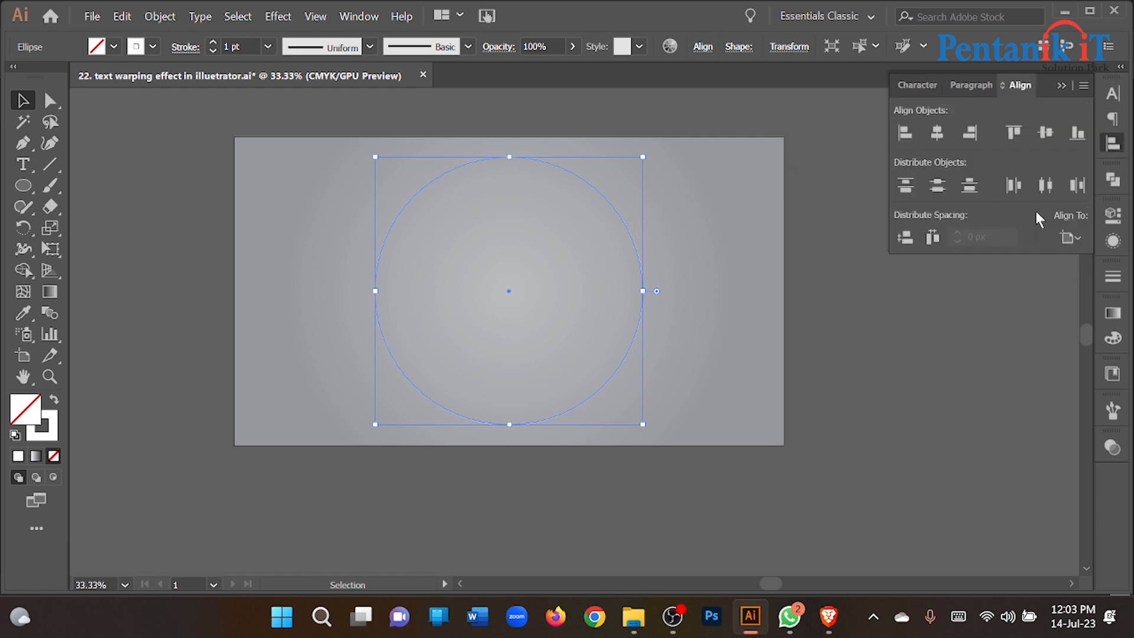
left_click(1113, 411)
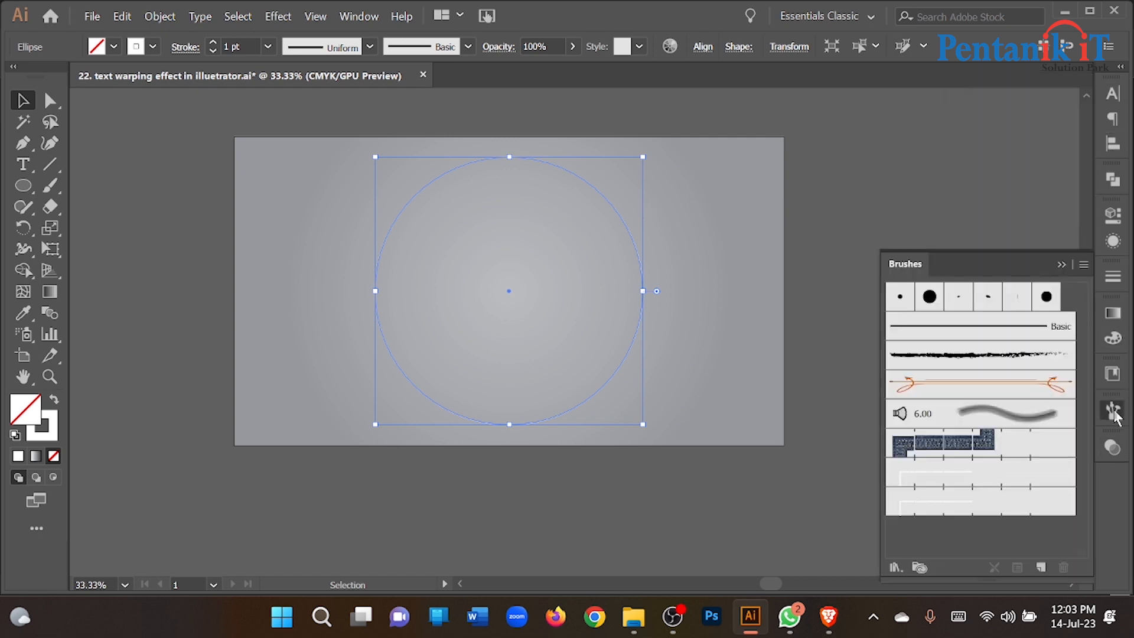
left_click(929, 477)
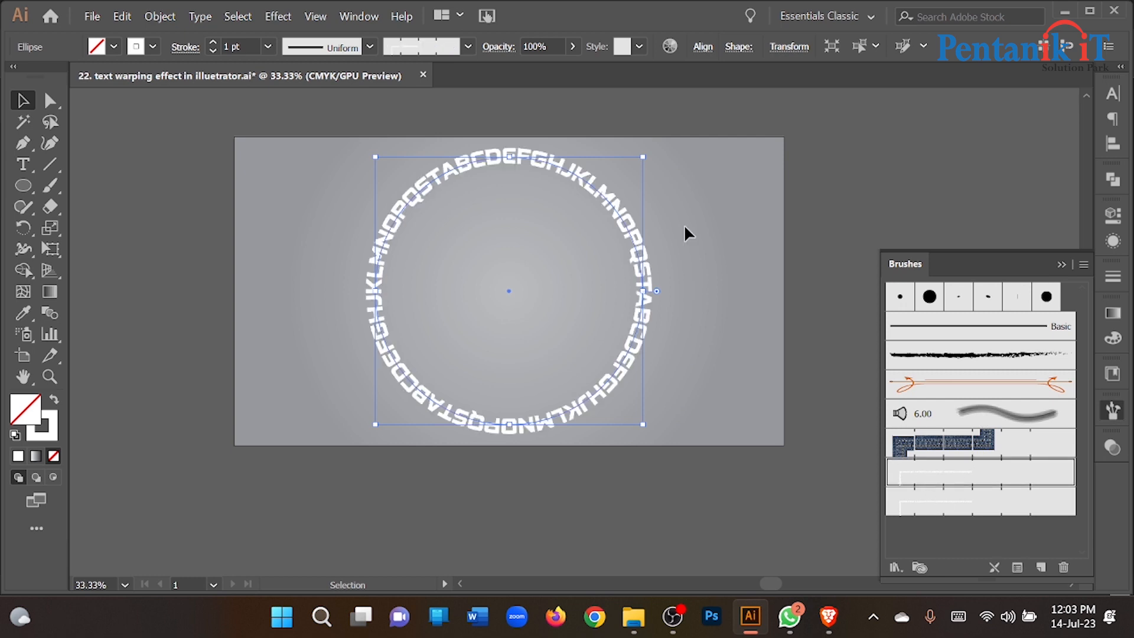
Give the lettering circle's stroke the triangular width profile that tapers from thick to thin.
left_click(666, 203)
left_click_drag(666, 205, 441, 256)
left_click_drag(726, 204, 535, 288)
left_click(178, 47)
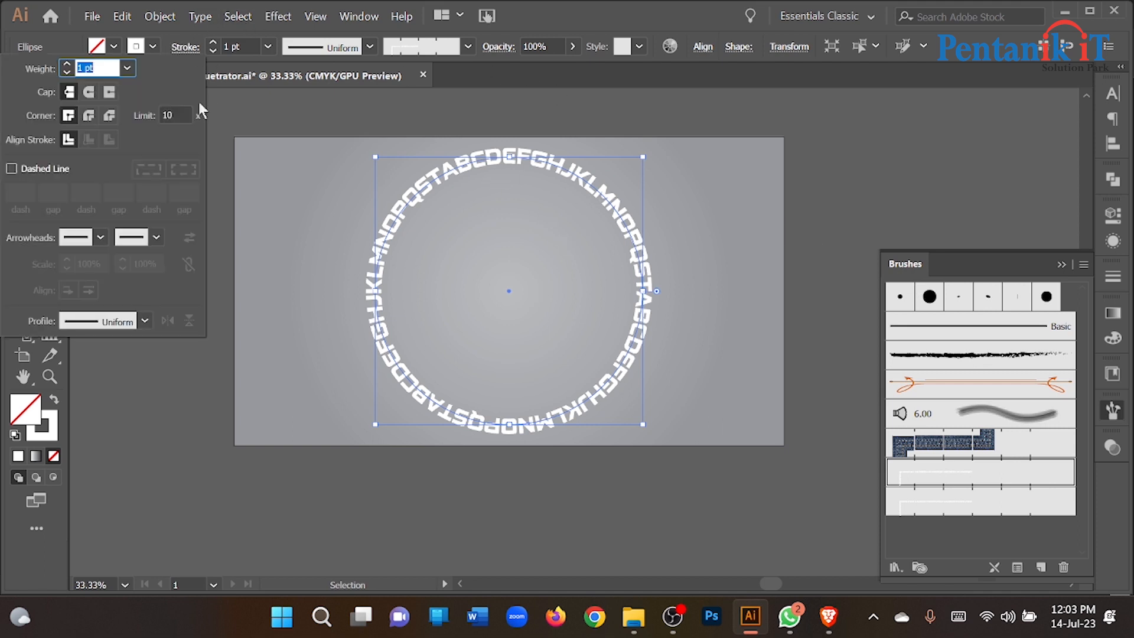
left_click(144, 321)
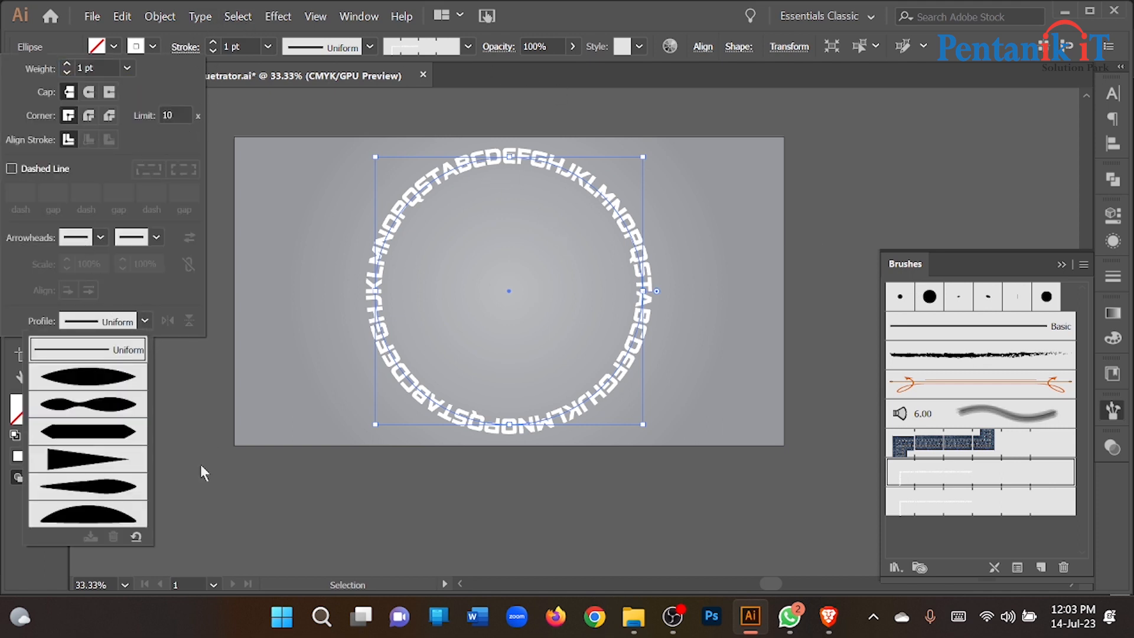
left_click(97, 464)
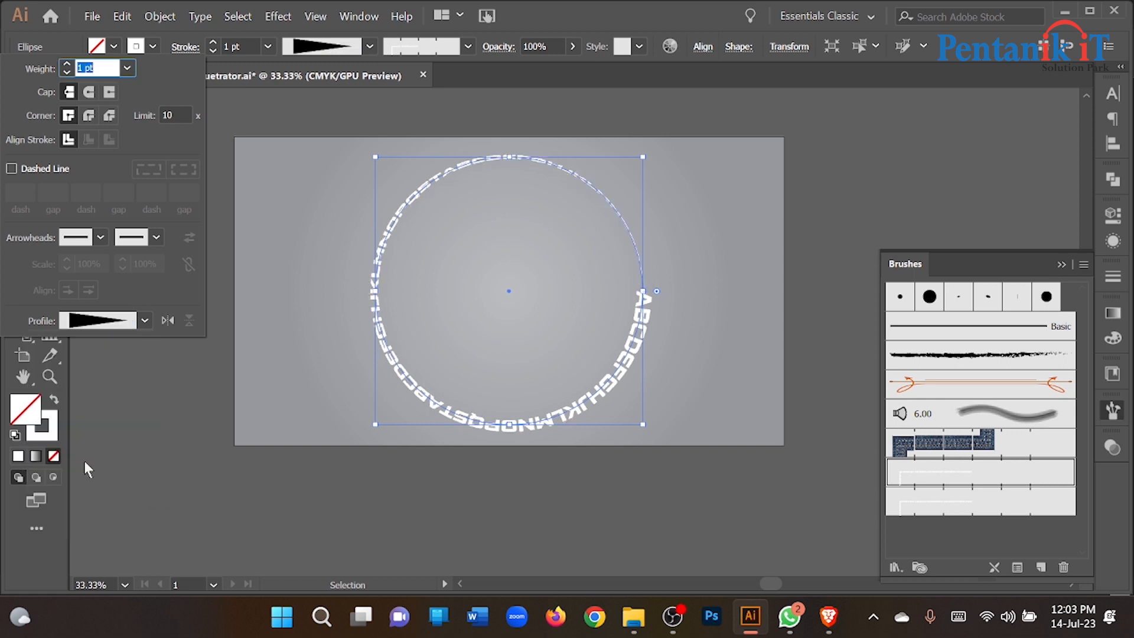
left_click(308, 331)
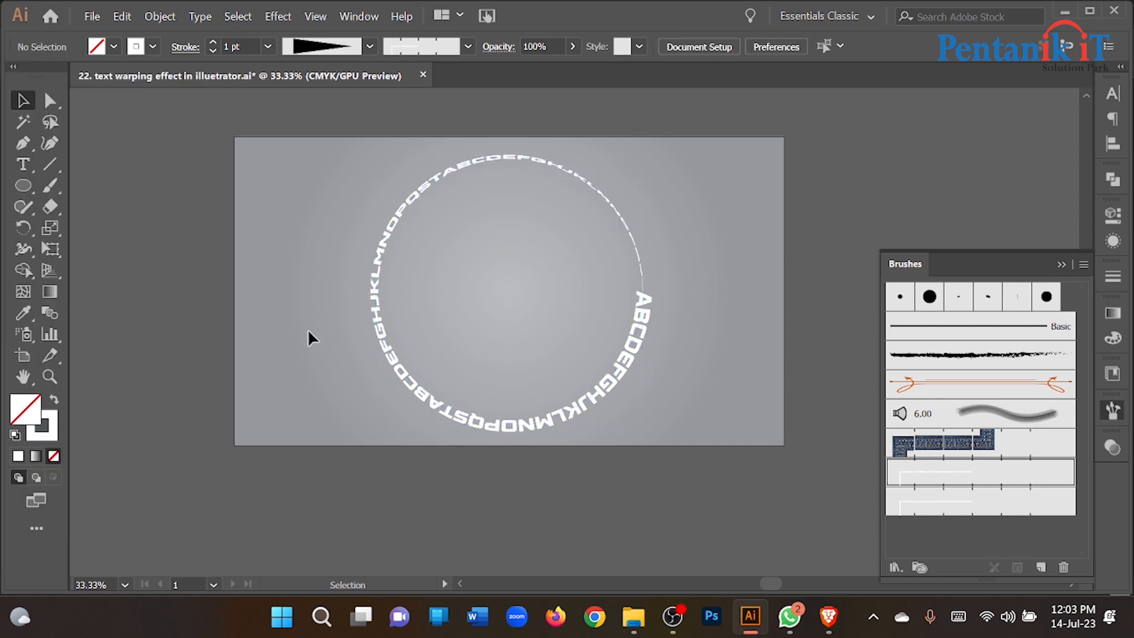
Add a Transform effect to the lettering circle with preview on and set its horizontal scale to 86%.
left_click(1060, 266)
left_click(623, 413)
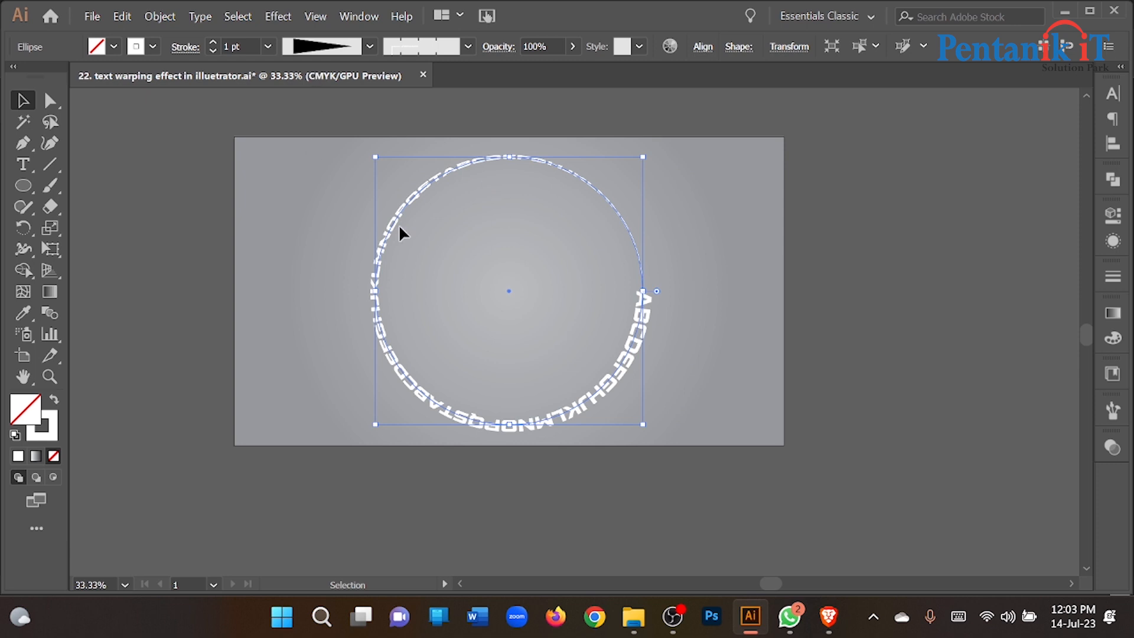
left_click(277, 16)
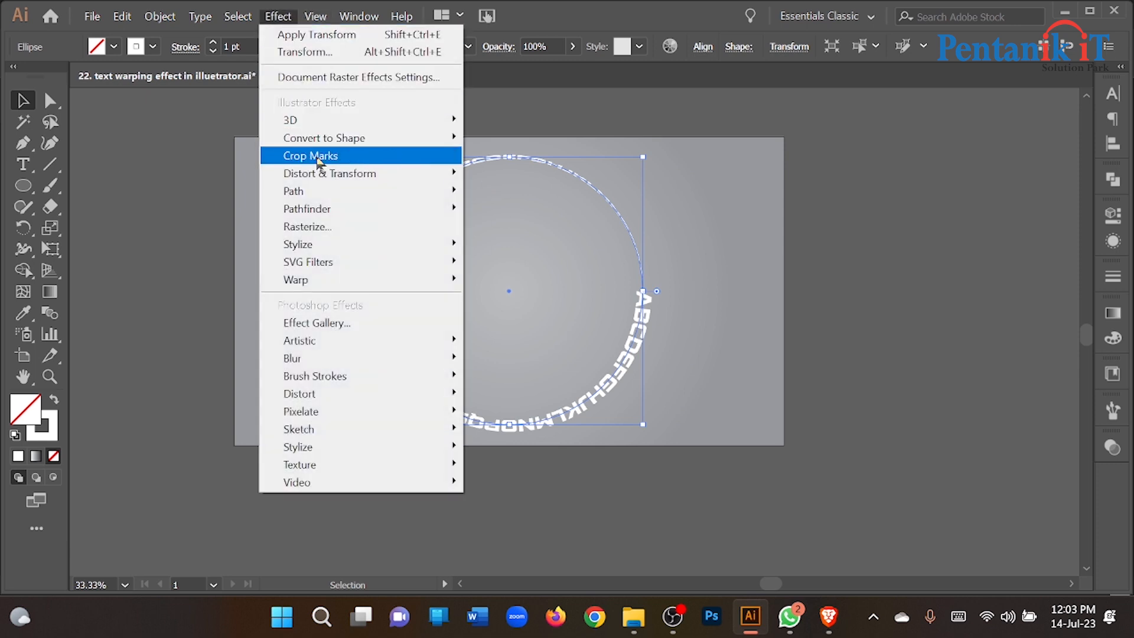
mouse_move(326, 175)
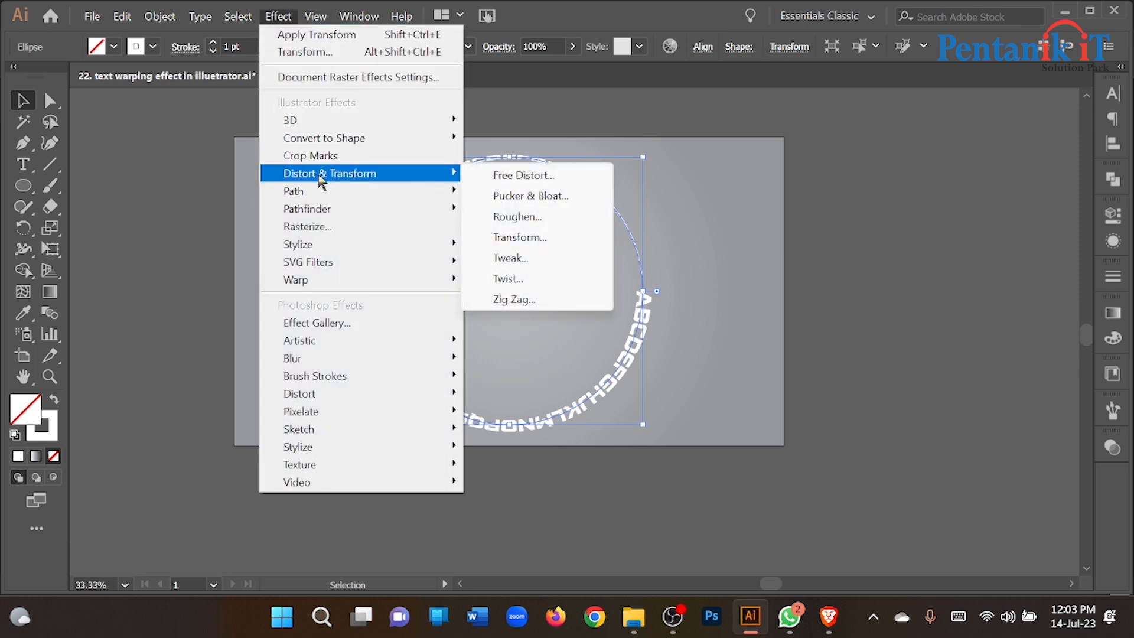
left_click(552, 237)
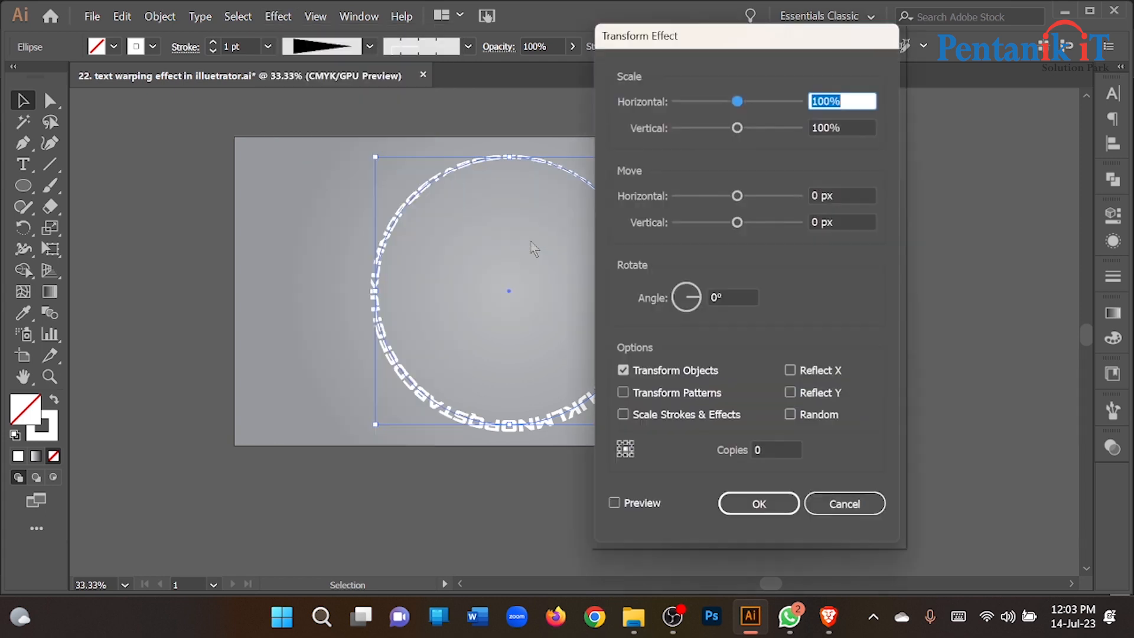
left_click(650, 505)
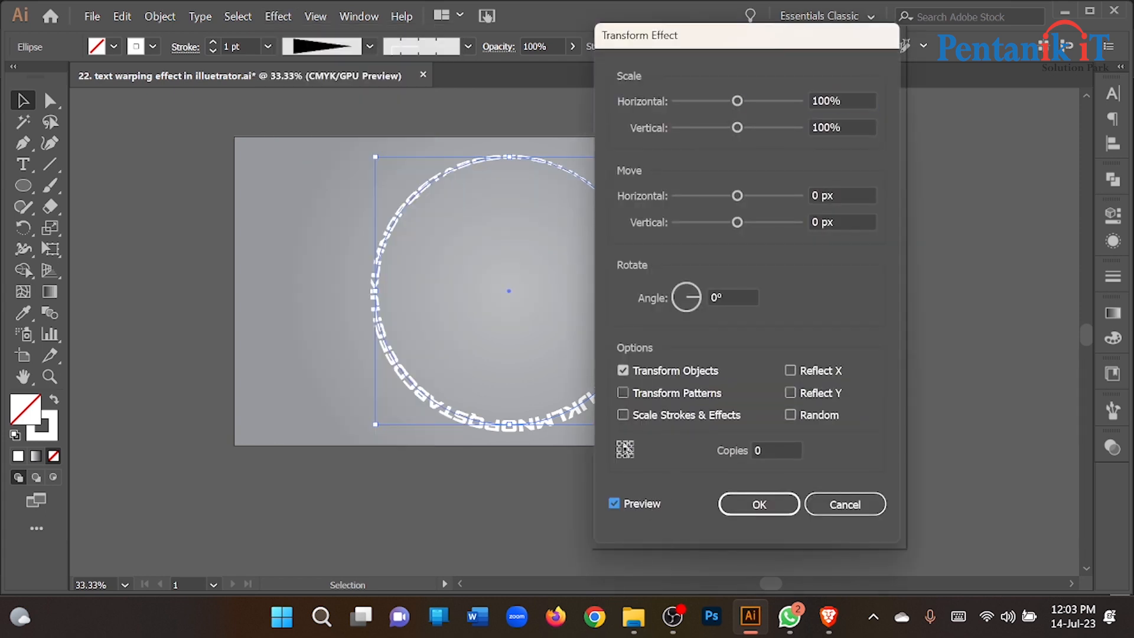
left_click_drag(675, 46, 768, 62)
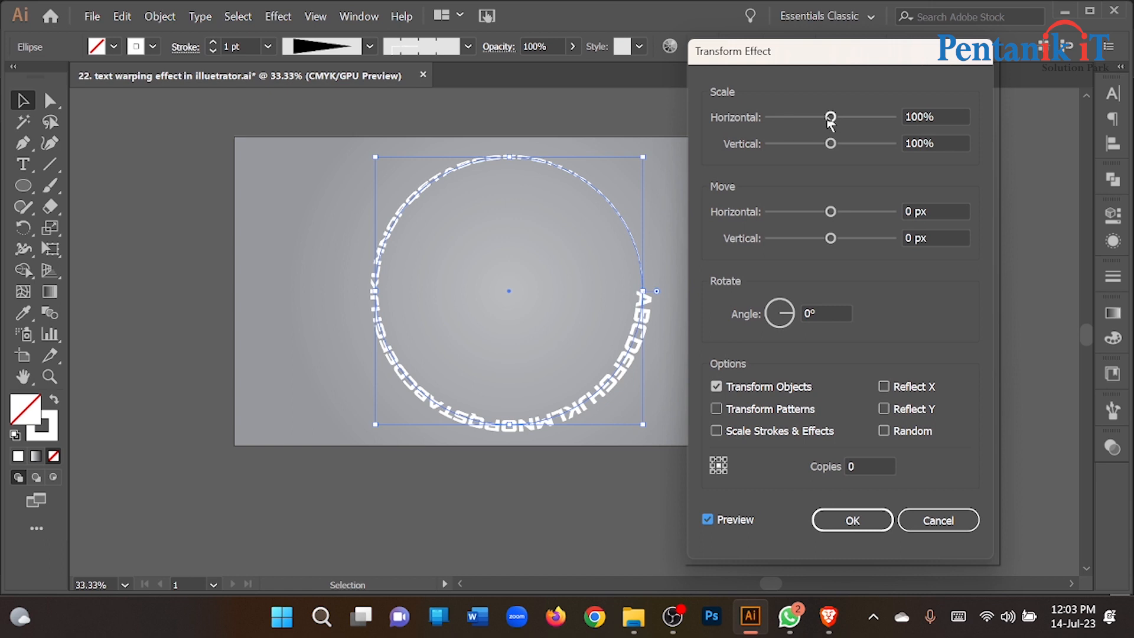
left_click_drag(830, 117, 821, 121)
double_click(947, 111)
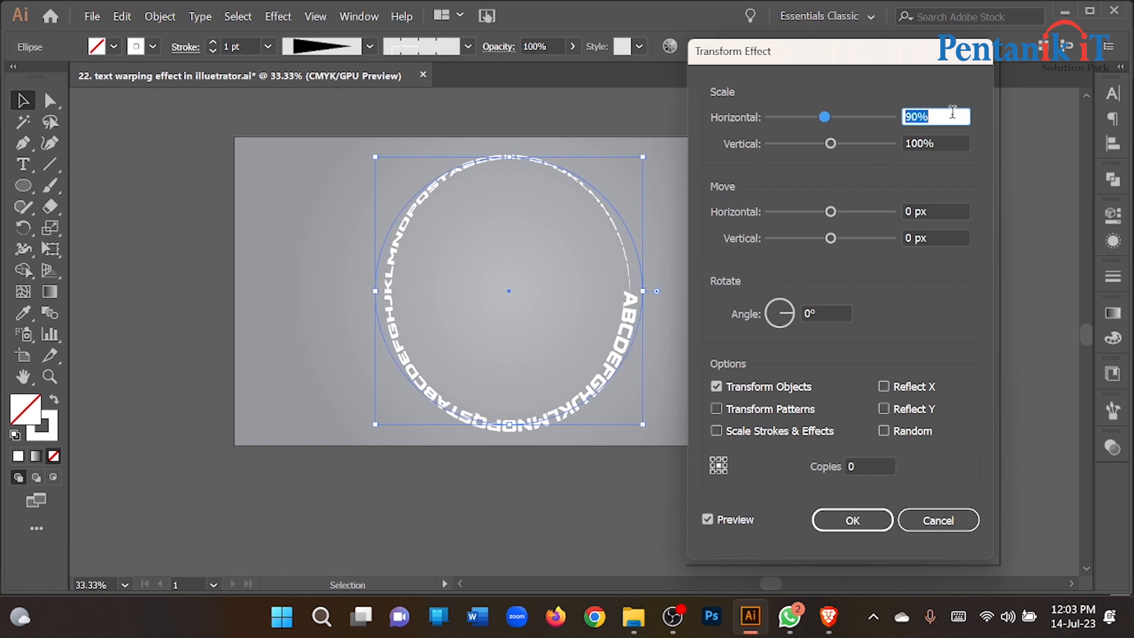
scroll(947, 111, "up", 1)
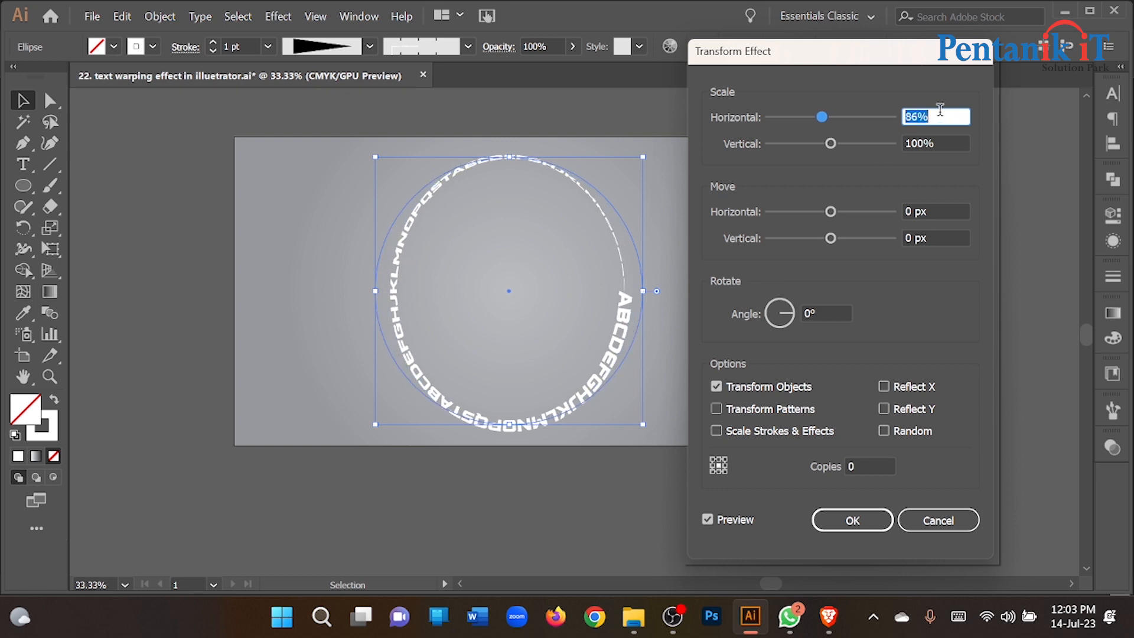
Set the Transform effect's vertical scale to 86% and apply the effect to the circle.
left_click(950, 142)
scroll(949, 141, "down", 5)
scroll(949, 141, "down", 8)
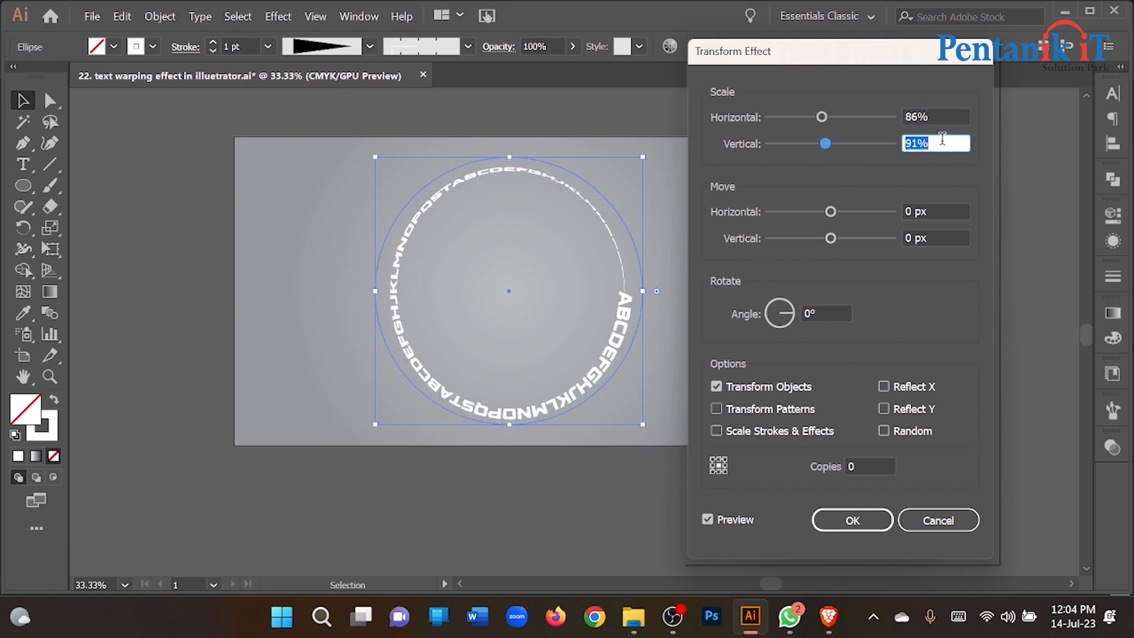
scroll(937, 144, "down", 1)
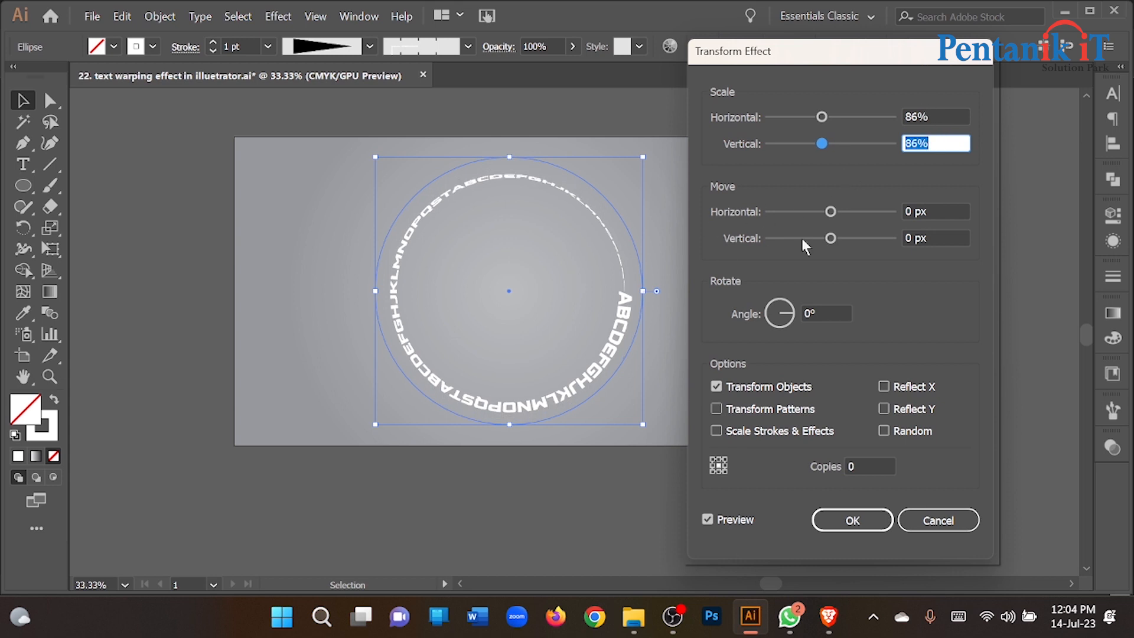
left_click(874, 529)
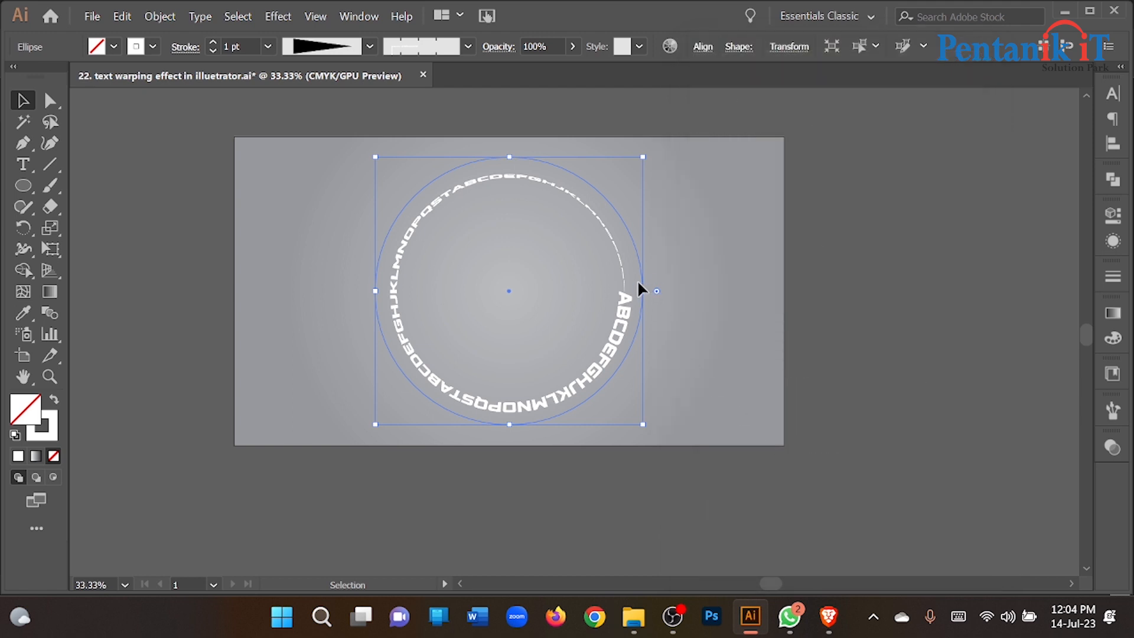
left_click_drag(644, 291, 668, 291)
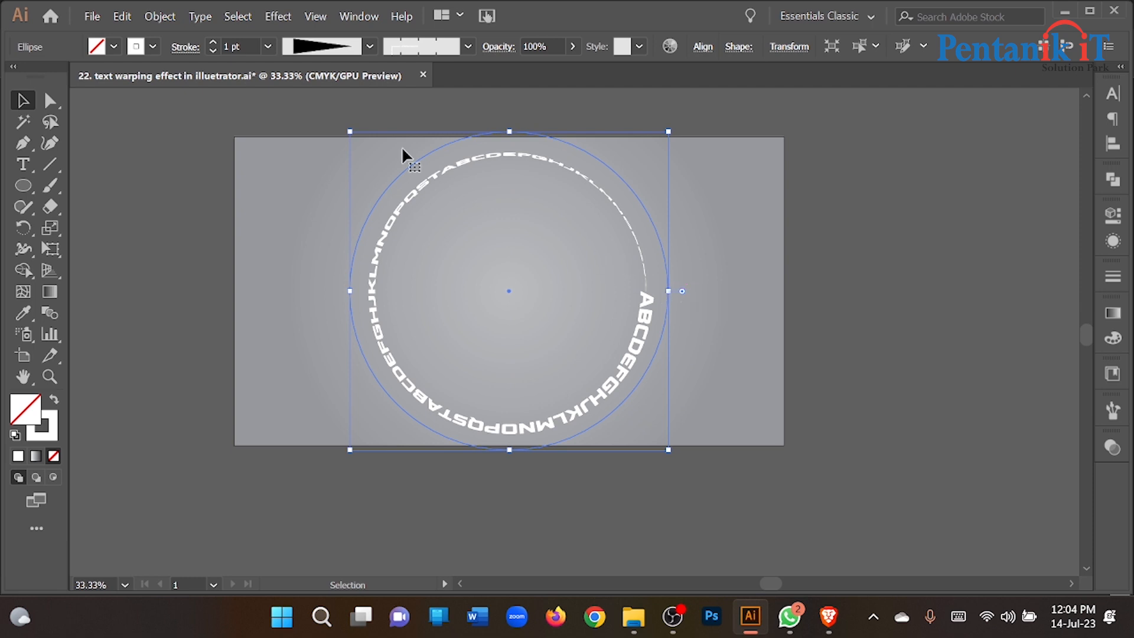
left_click(278, 16)
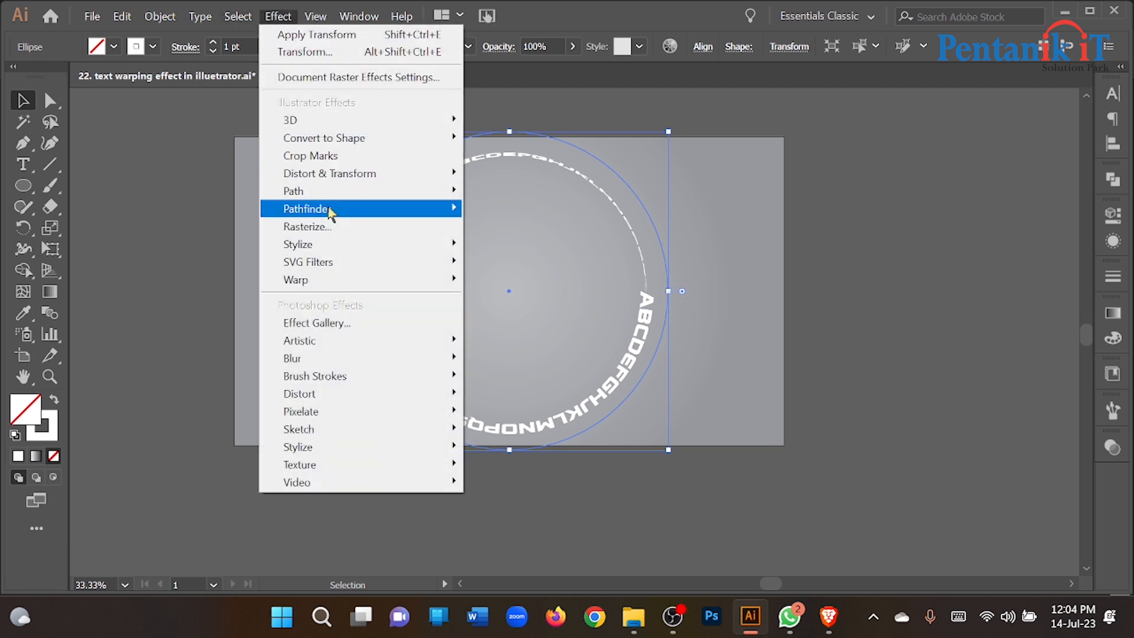
mouse_move(437, 174)
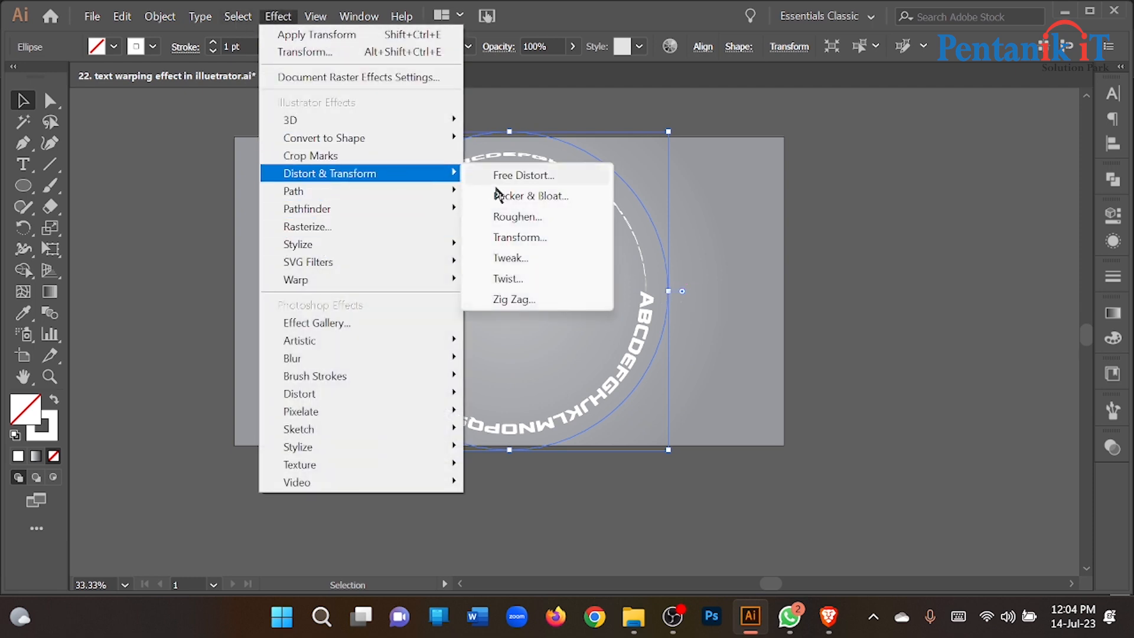
left_click(526, 236)
left_click(735, 520)
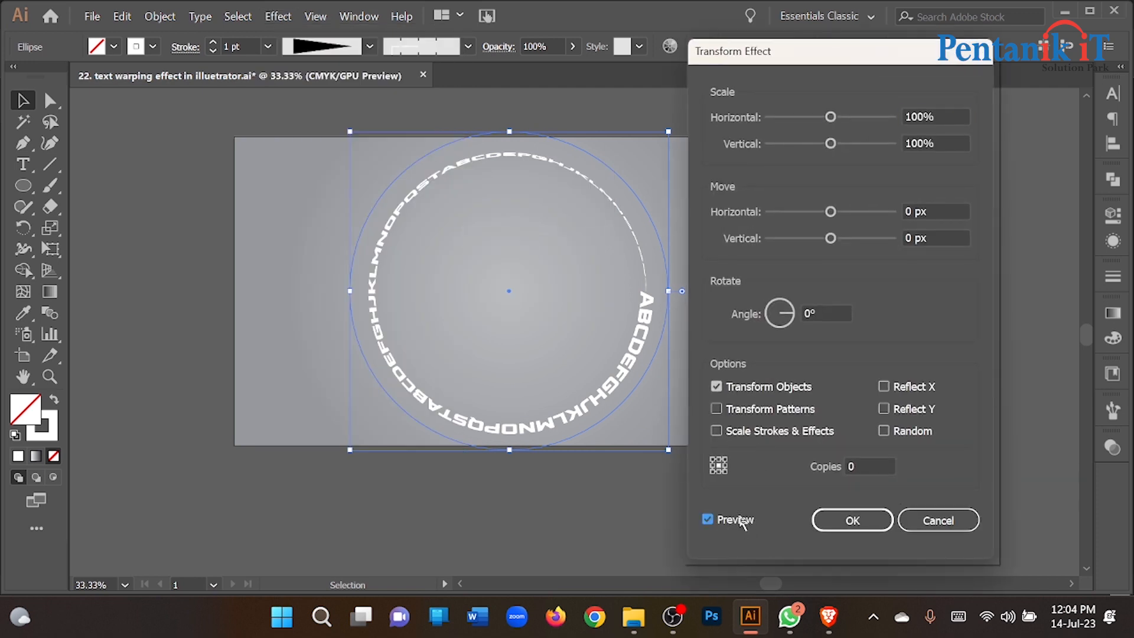
left_click(933, 113)
key("Down")
key("Down")
key("Down")
key("Down")
key("Down")
key("Down")
key("Down")
key("Down")
key("Down")
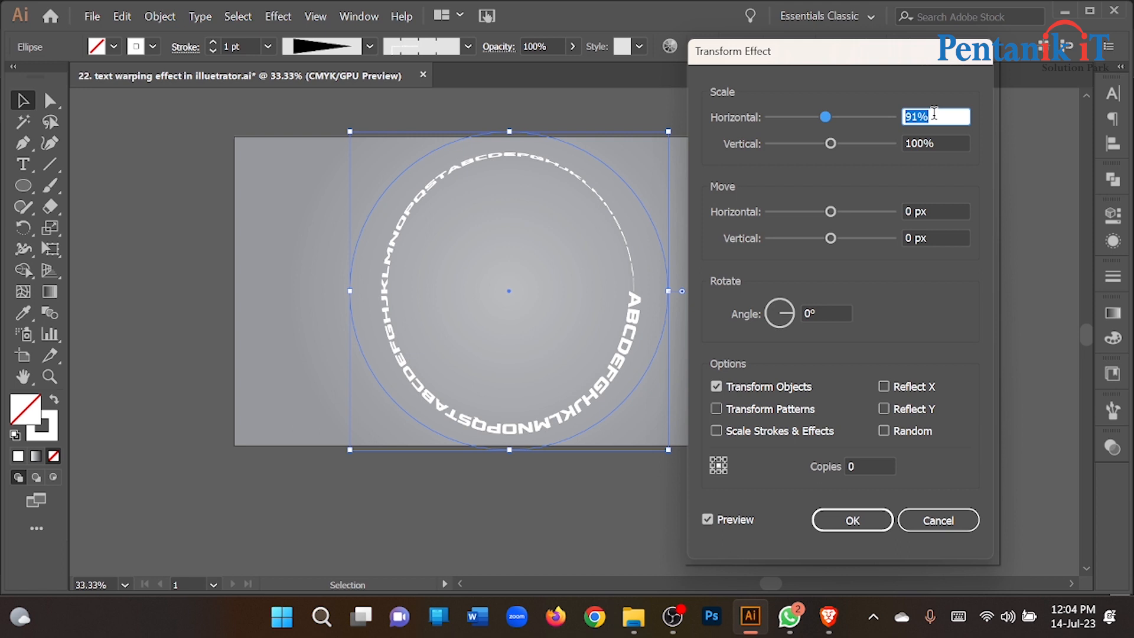
key("Down")
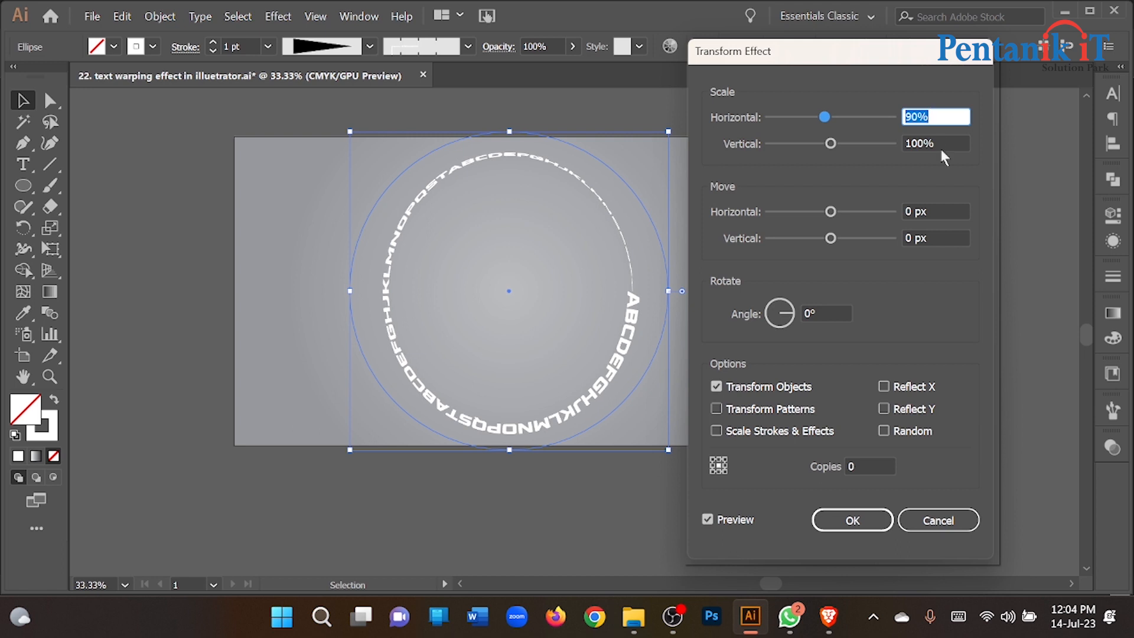
left_click(939, 143)
key("Down")
key("Down")
key("Down")
key("Down")
key("Down")
key("Down")
key("Down")
key("Down")
key("Down")
key("Down")
key("Down")
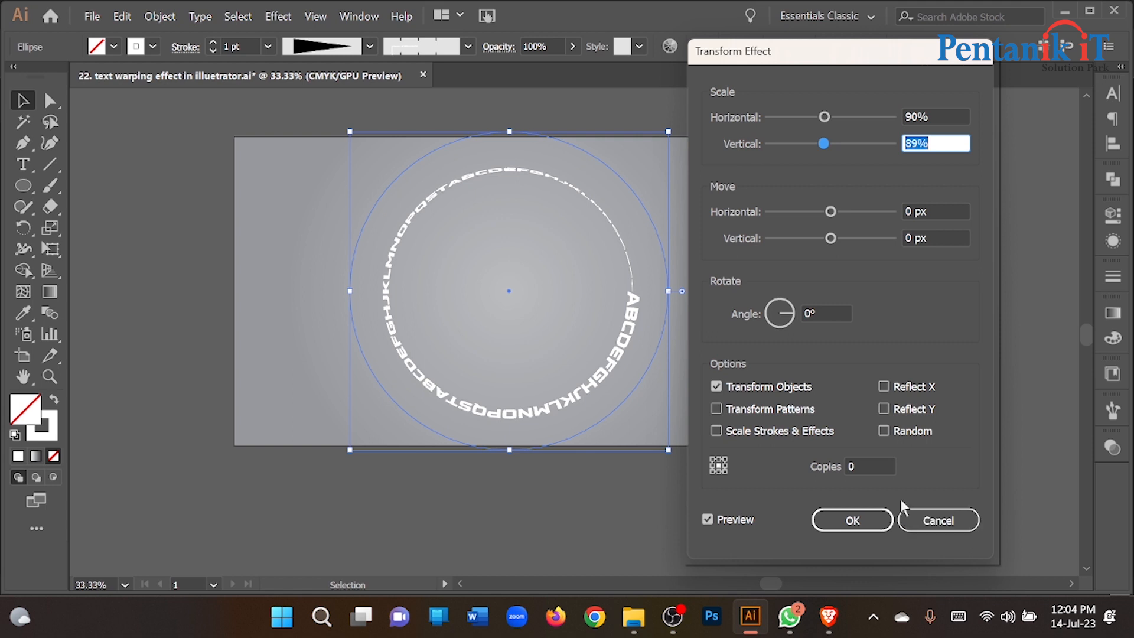
left_click(929, 522)
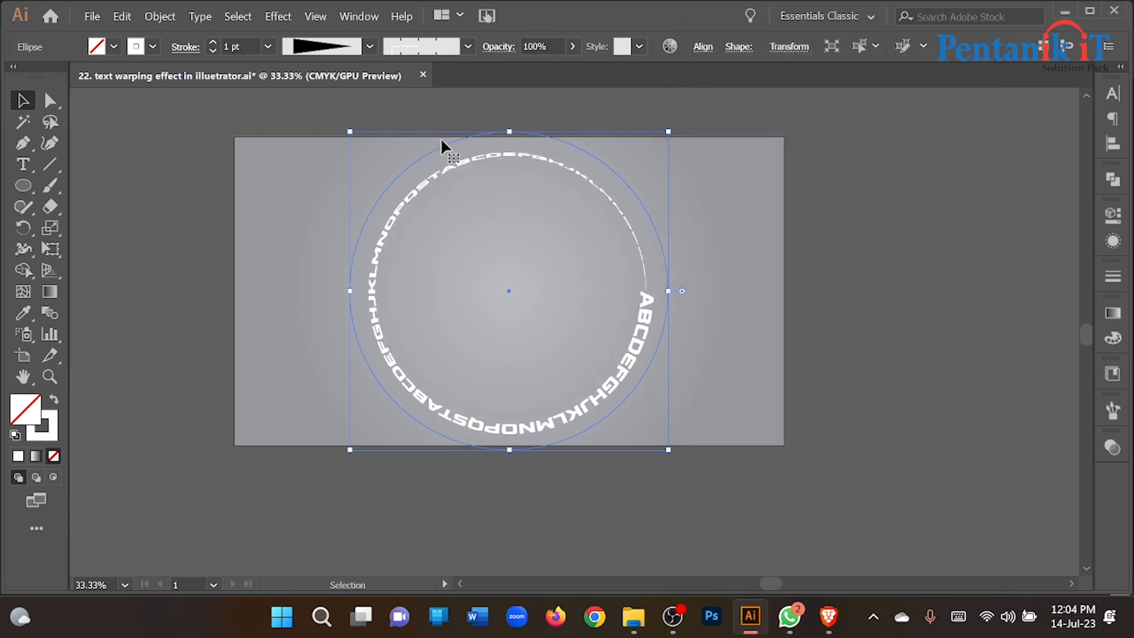
key("ctrl+z")
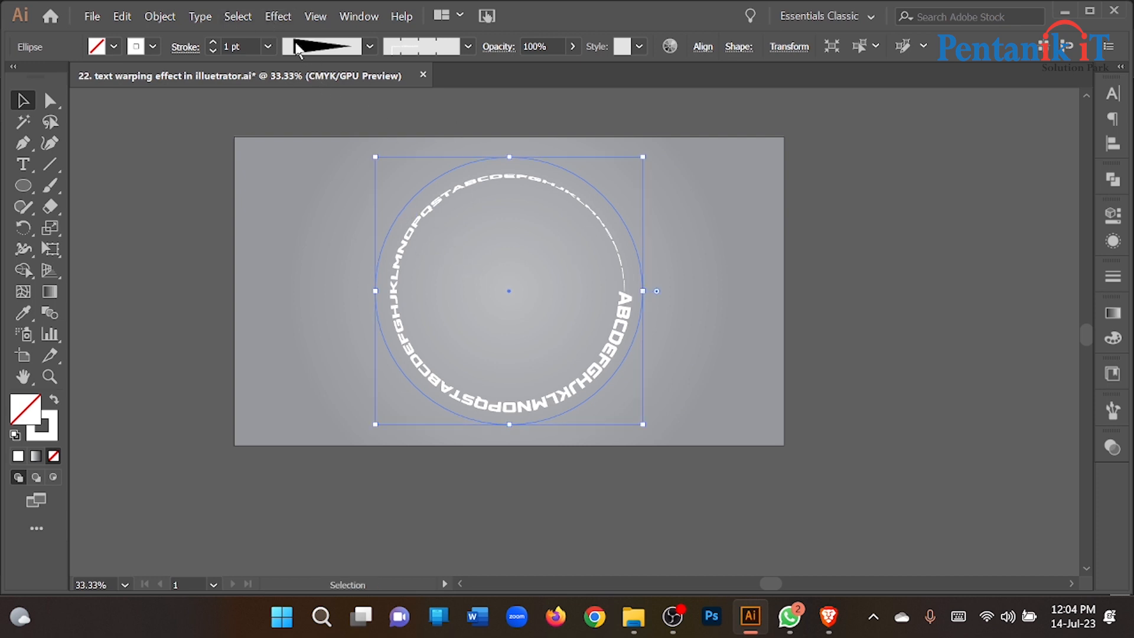
Add a second Transform effect to the lettering circle with preview on and set its horizontal scale to 87%.
left_click(278, 16)
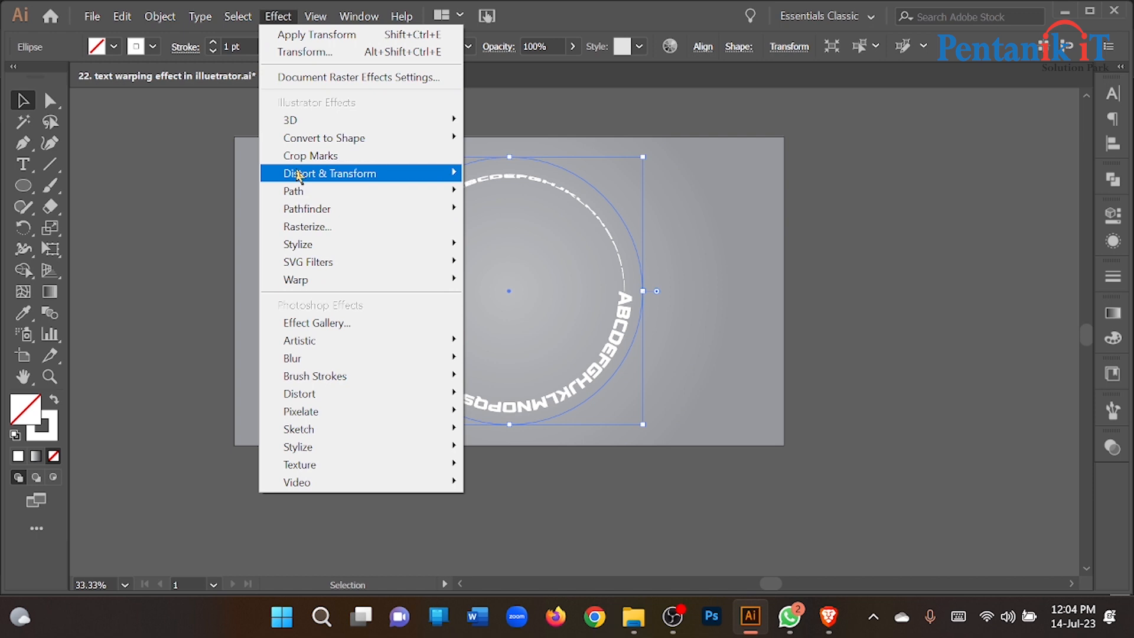
mouse_move(354, 173)
left_click(526, 240)
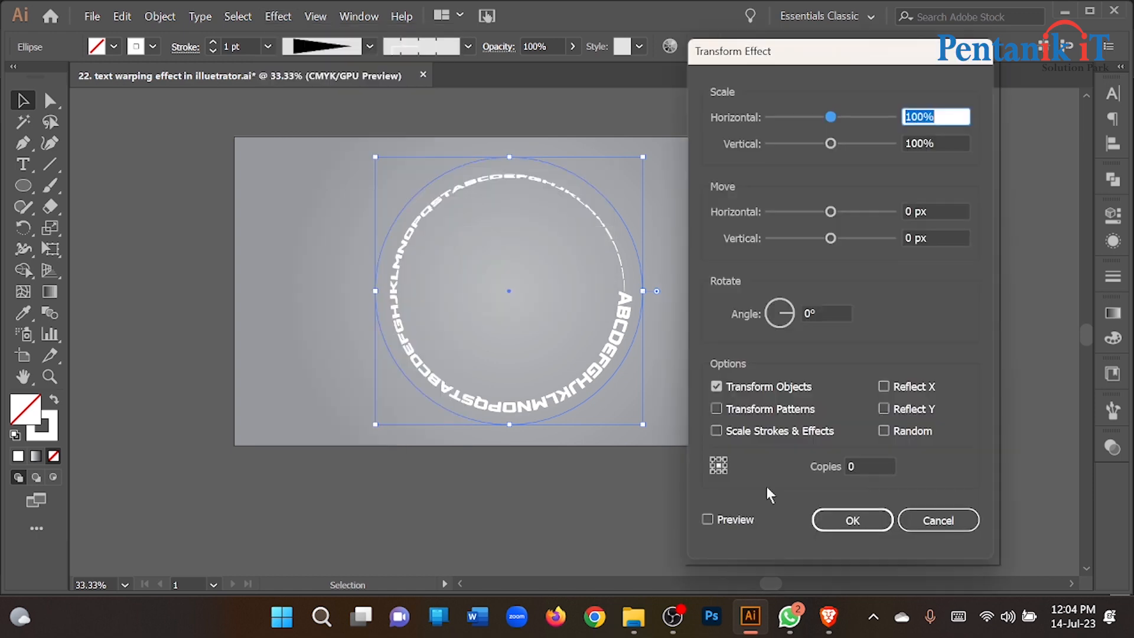
left_click(708, 520)
double_click(935, 118)
key("Down")
key("Down")
key("Down")
key("Down")
key("Down")
key("Down")
key("Down")
key("Down")
key("Down")
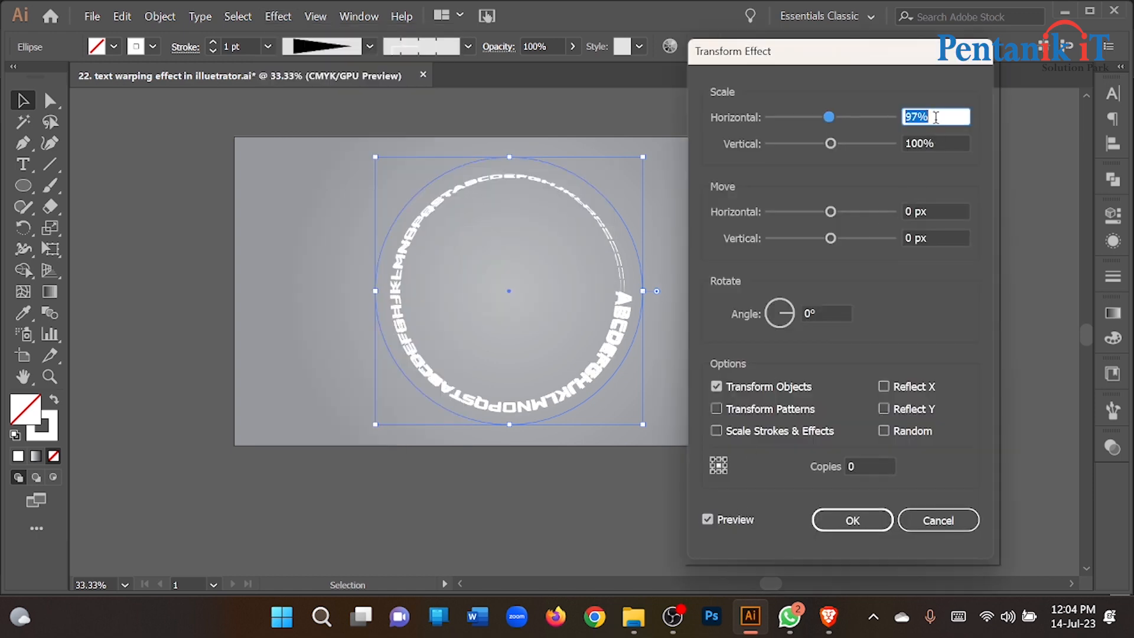
key("Down")
key("Down")
key("Down")
key("Down")
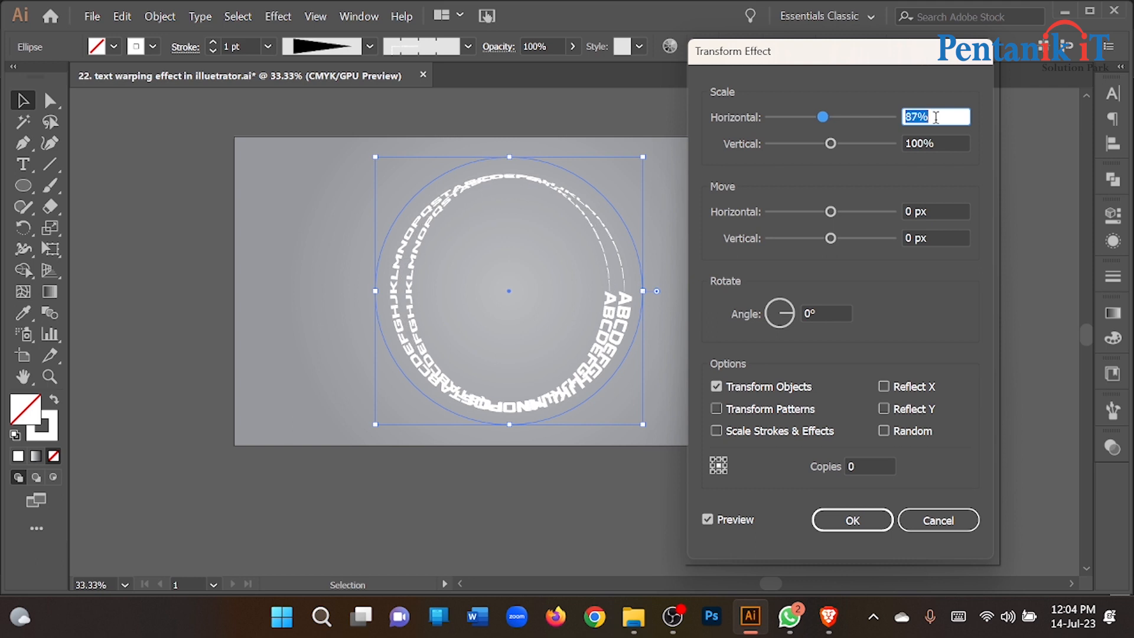
Set the second Transform effect's vertical scale to 87%.
key("Tab")
type("93")
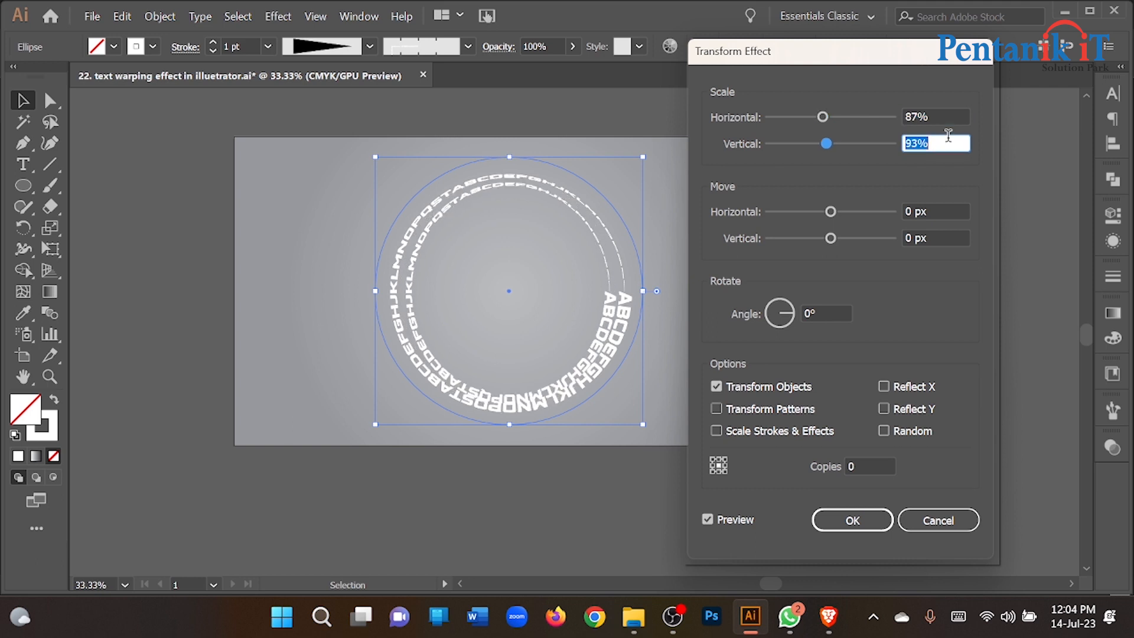
key("Down")
key("Down")
key("Down")
key("Down")
key("Down")
key("Down")
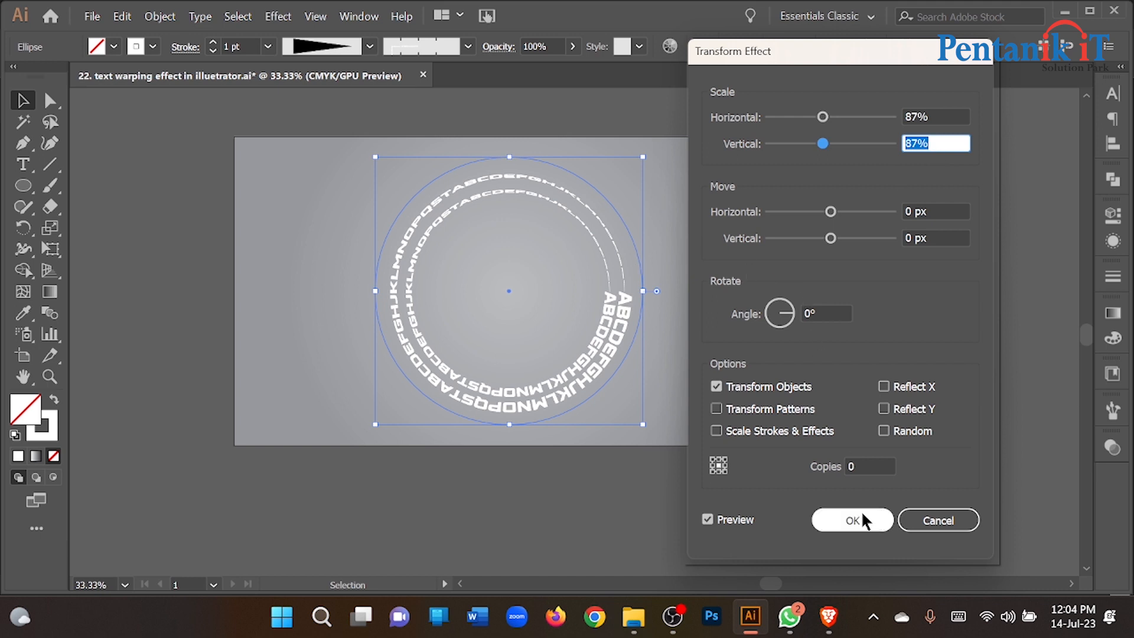
Set the Transform effect's rotation angle to -5°.
left_click(830, 311)
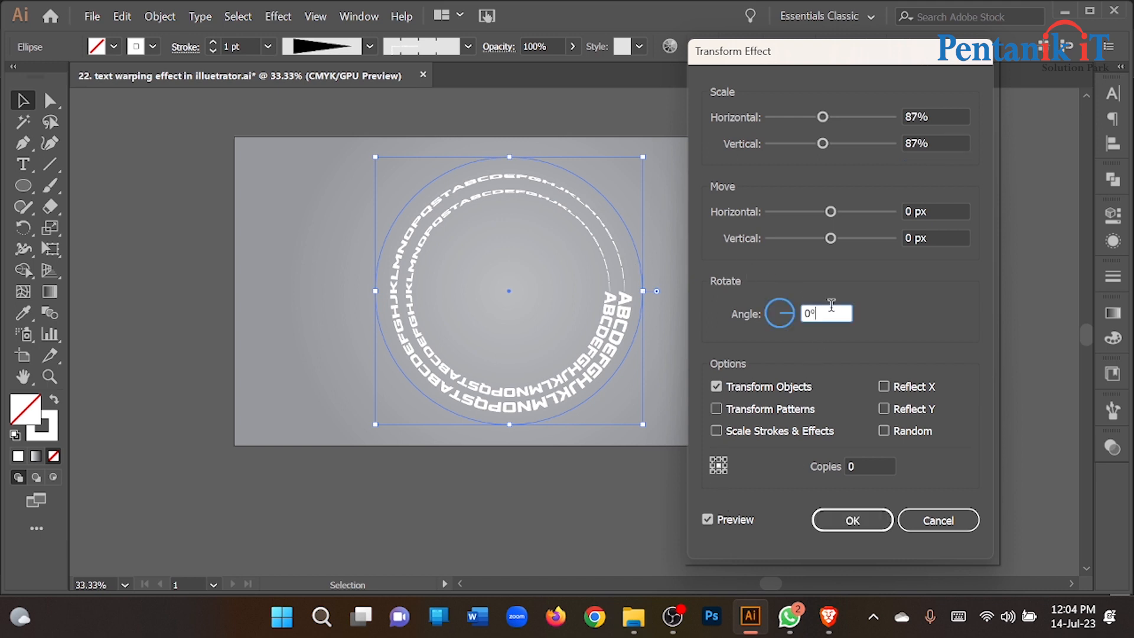
key("Down")
key("Down")
key("Down")
key("Down")
key("Down")
key("Down")
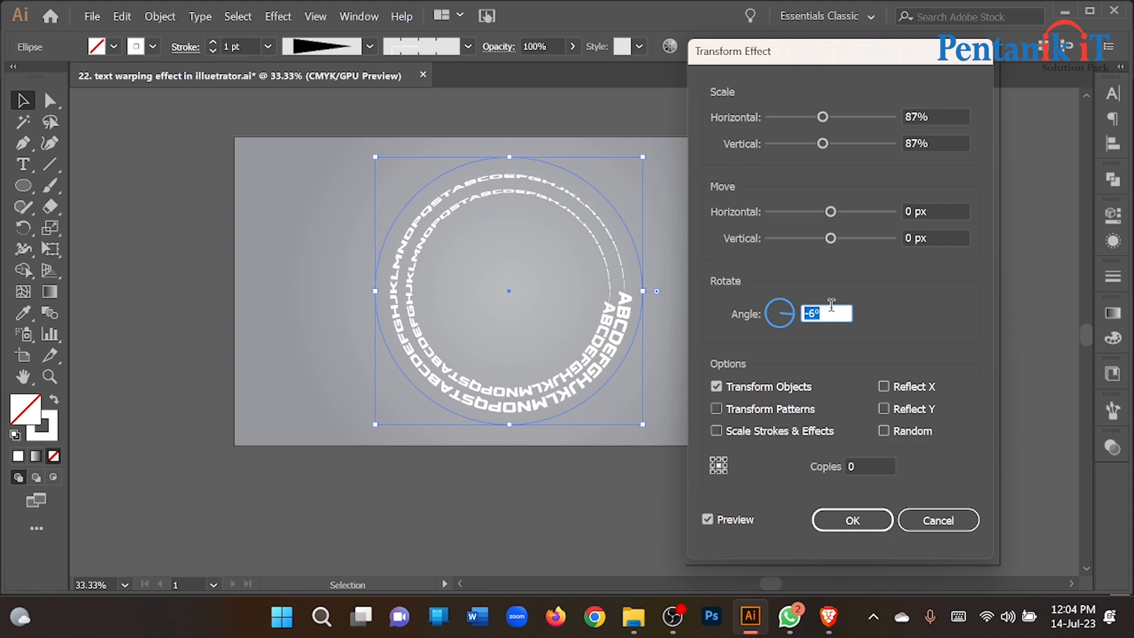
key("Up")
Set the Transform effect to 13 copies, apply it to the lettering circle and deselect the artwork.
left_click(868, 466)
key("Up")
key("Up")
key("Up")
key("Up")
key("Up")
key("Up")
key("Up")
key("Up")
key("Up")
key("Up")
key("Up")
key("Up")
key("Up")
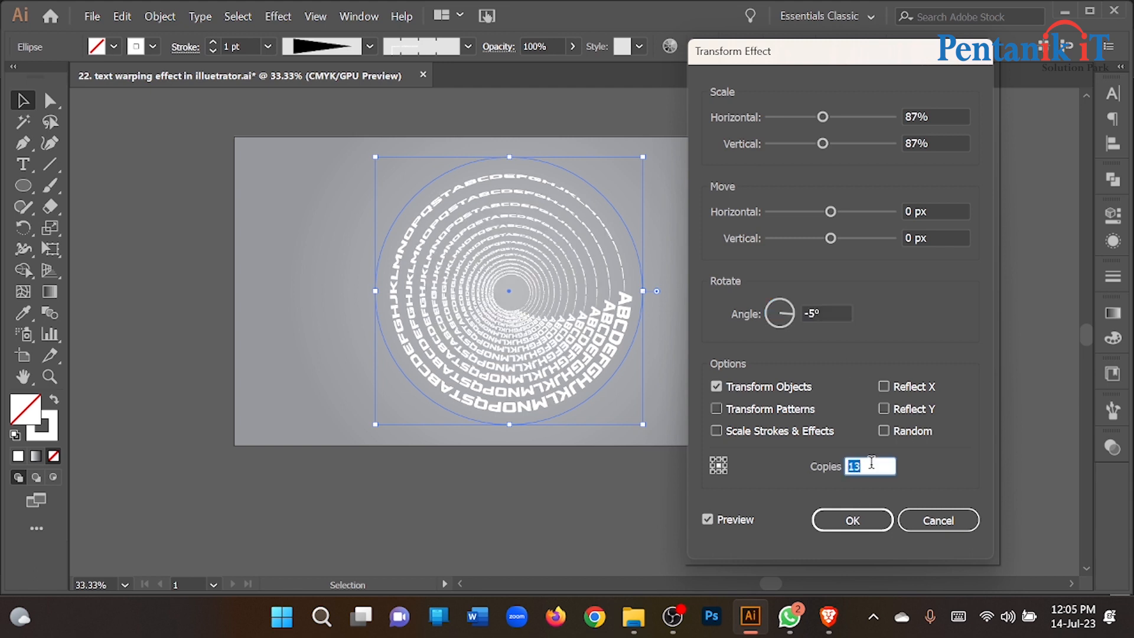
left_click(852, 520)
left_click(272, 245)
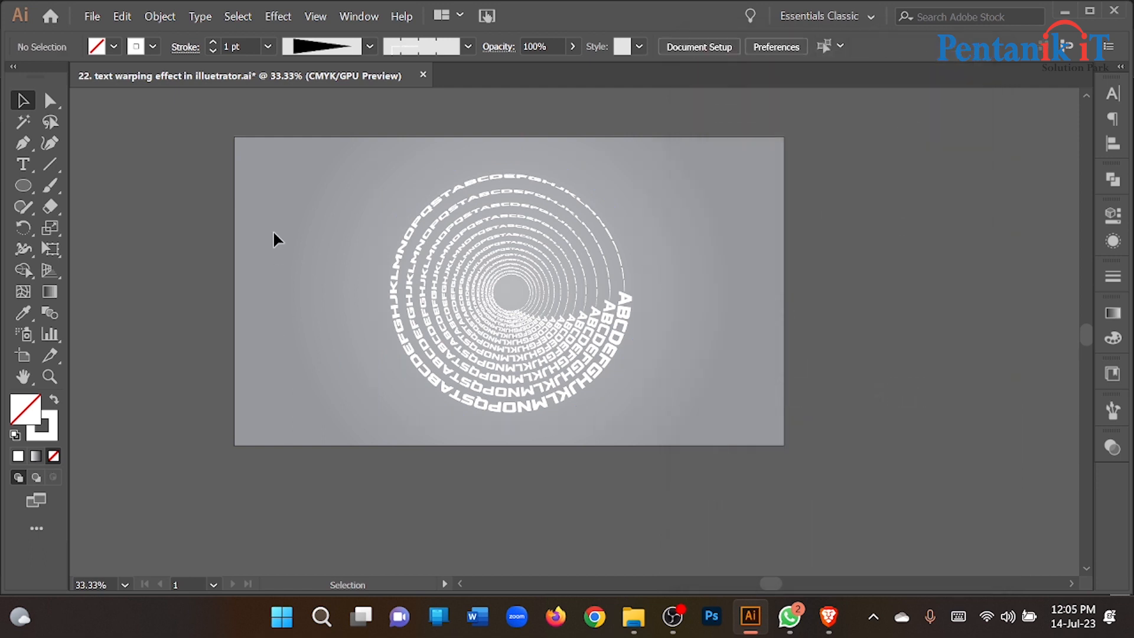
Expand the spiral's appearance and enlarge it proportionally about its centre to nearly fill the artboard's height.
left_click_drag(746, 409, 745, 407)
left_click(174, 11)
left_click(276, 228)
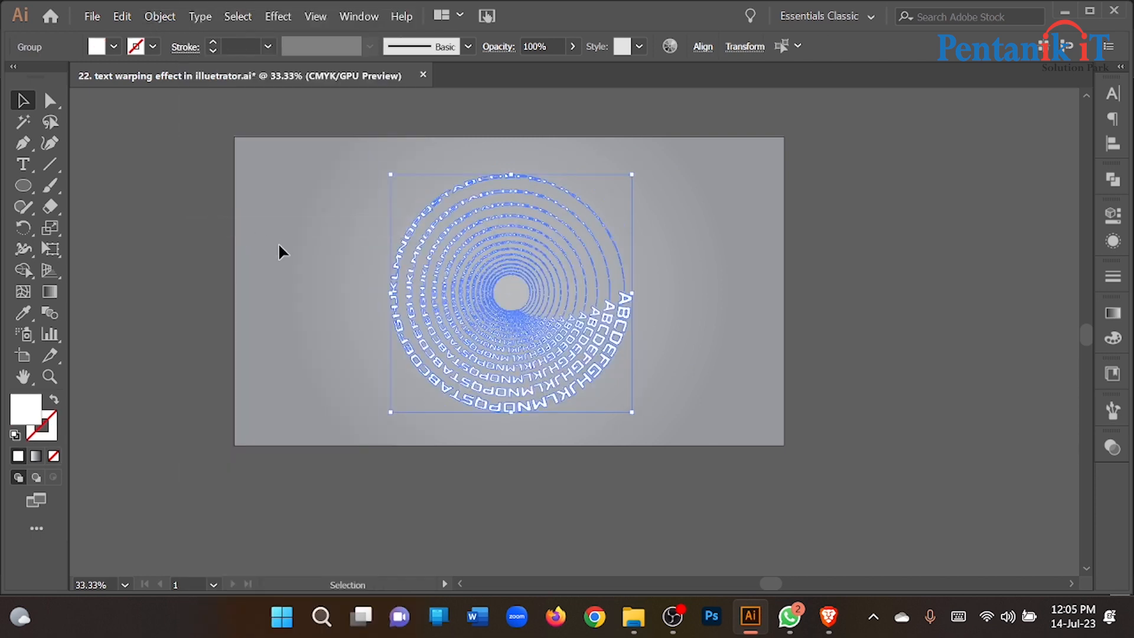
left_click_drag(633, 296, 659, 296)
left_click(723, 290)
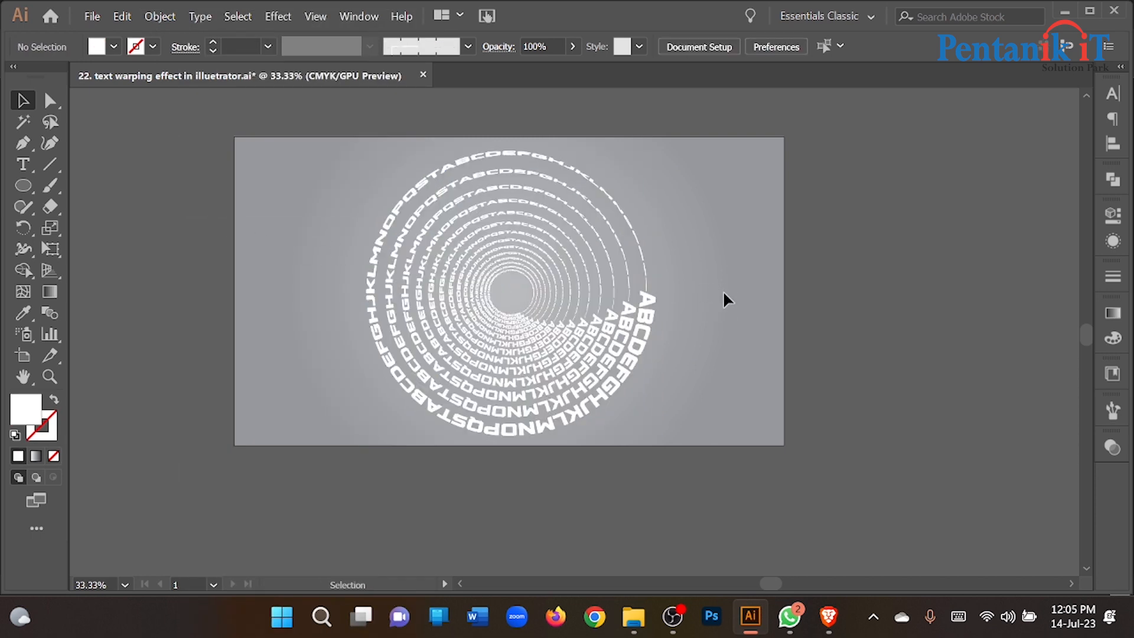
Ungroup the expanded spiral into separate lettering rings and deselect them.
left_click(371, 278)
right_click(416, 314)
left_click(476, 175)
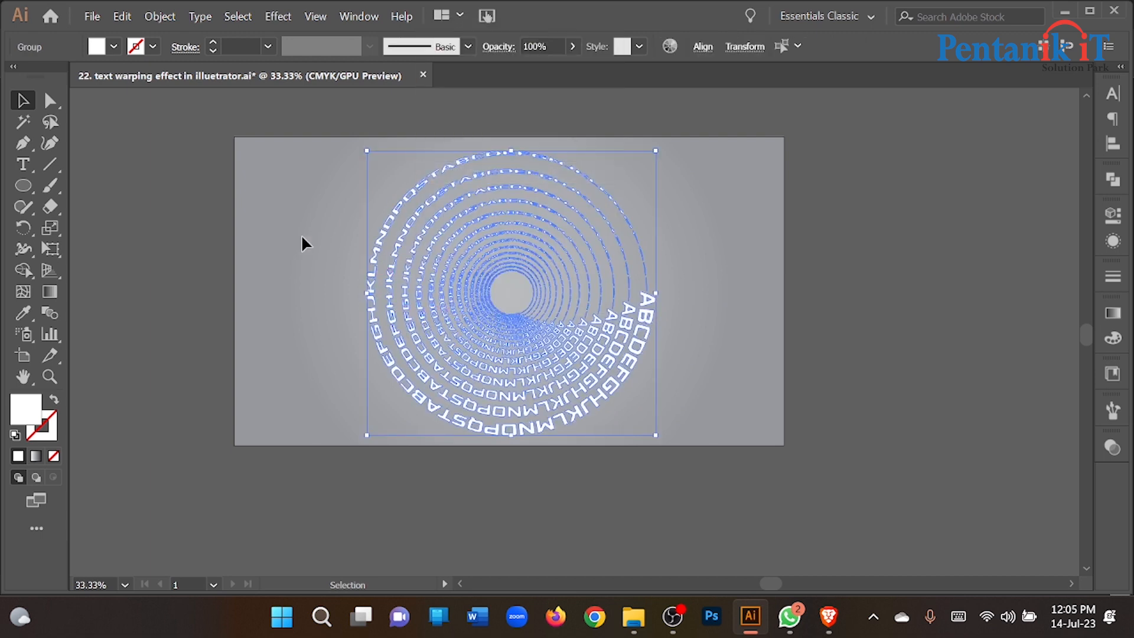
left_click(332, 218)
Select every second lettering ring of the spiral together, starting from the second-outermost ring and working inward.
scroll(508, 301, "up", 6)
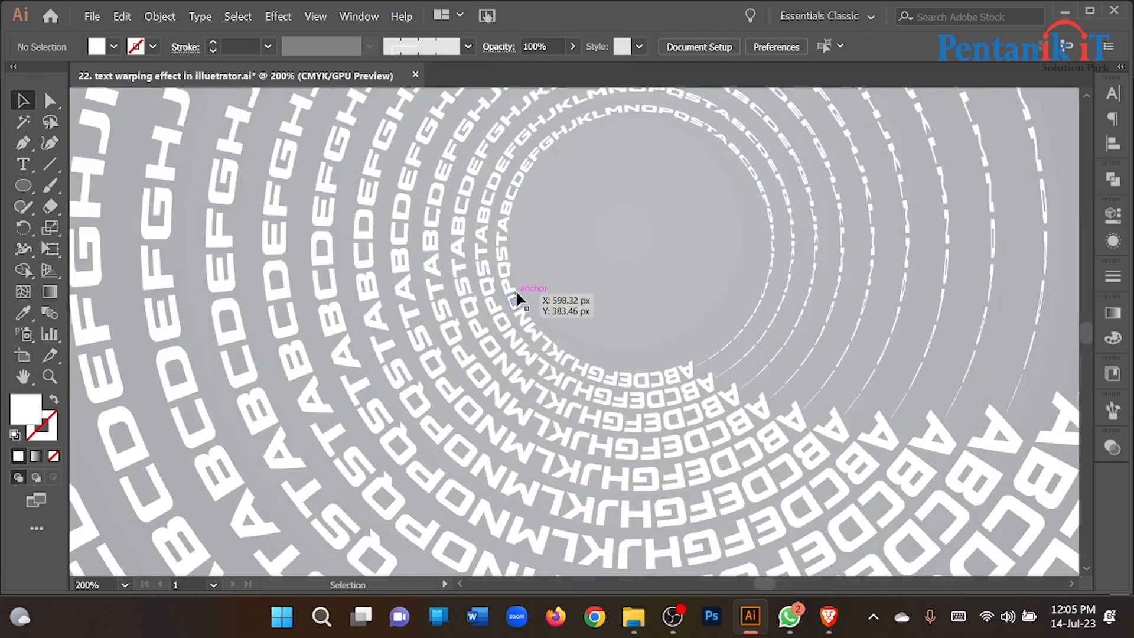
scroll(516, 293, "down", 3)
left_click(216, 329, "shift")
left_click(314, 324, "shift")
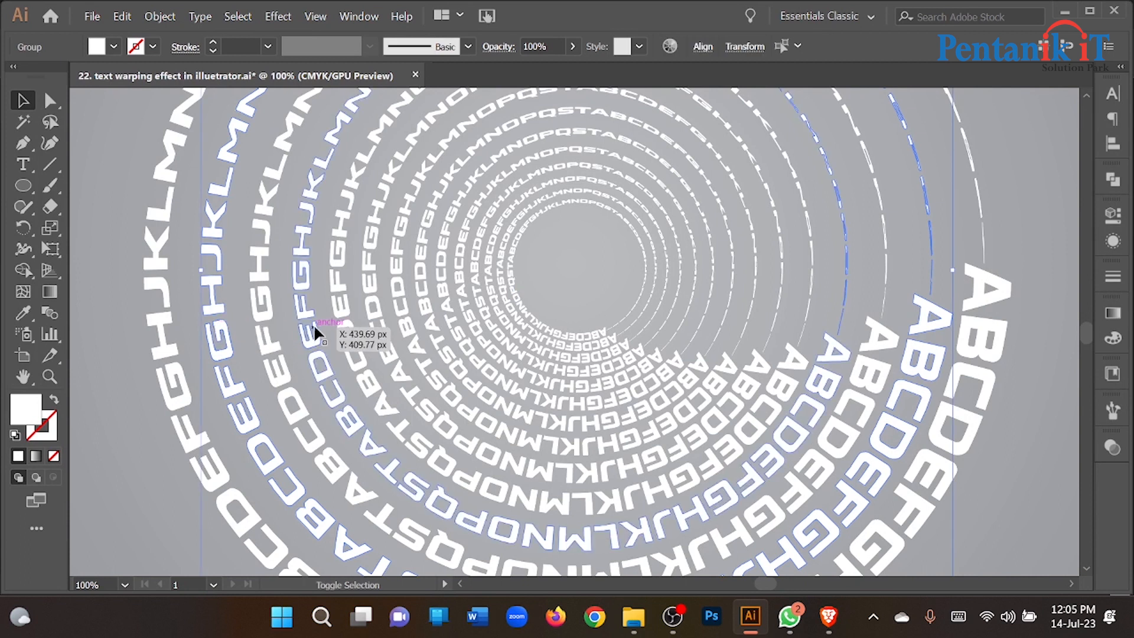
left_click(378, 320, "shift")
left_click(427, 310, "shift")
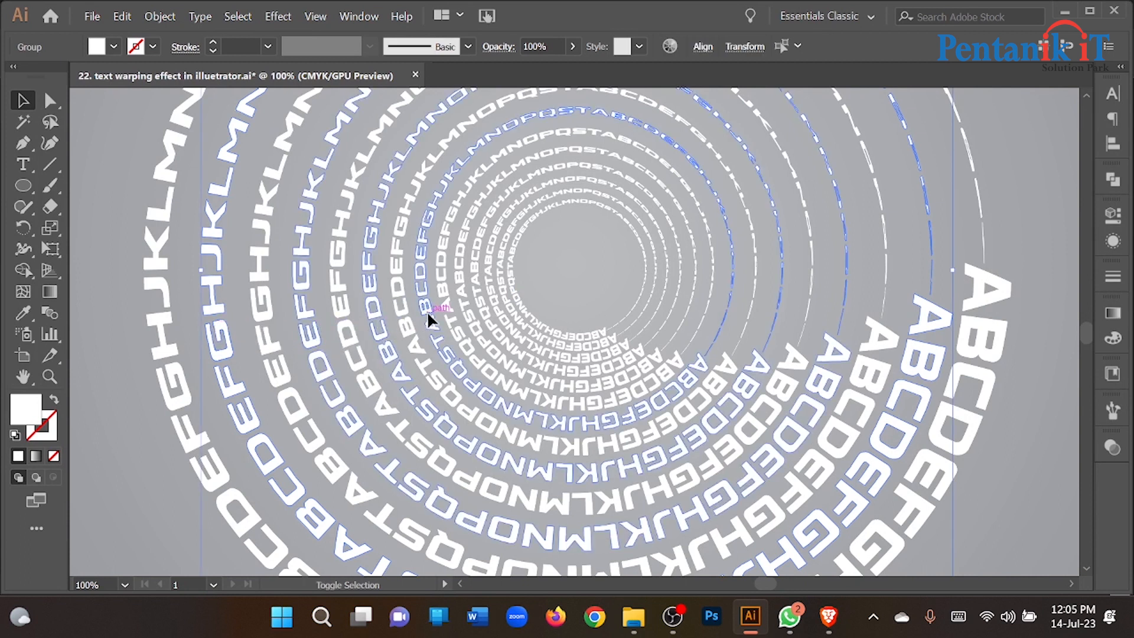
left_click(470, 309, "shift")
left_click(489, 304, "shift")
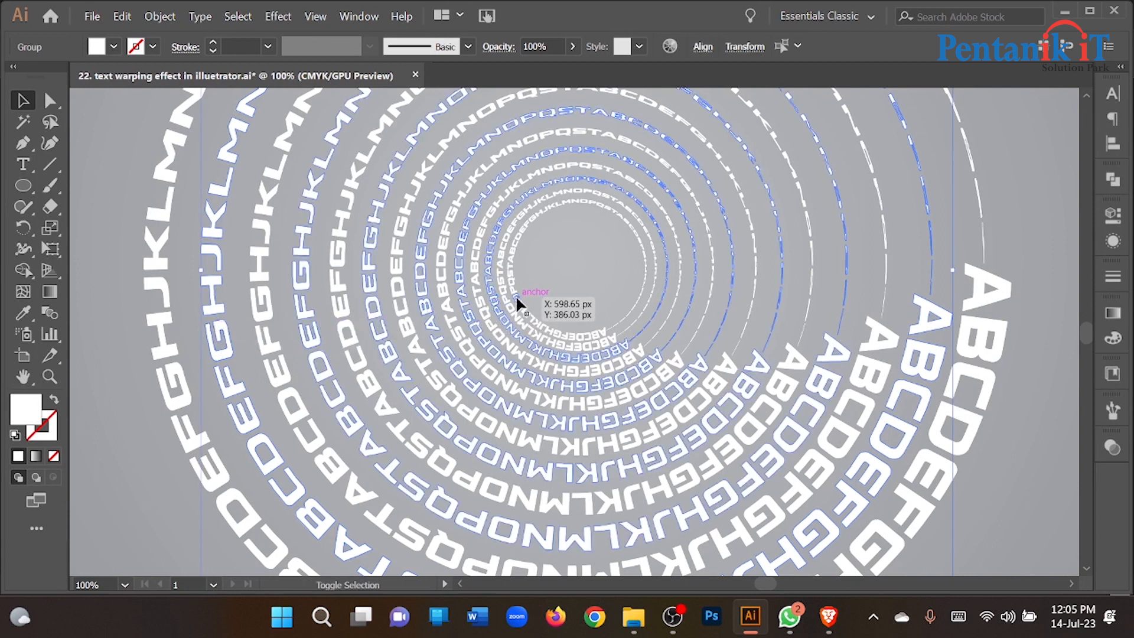
left_click(515, 296, "shift")
scroll(418, 289, "down", 3)
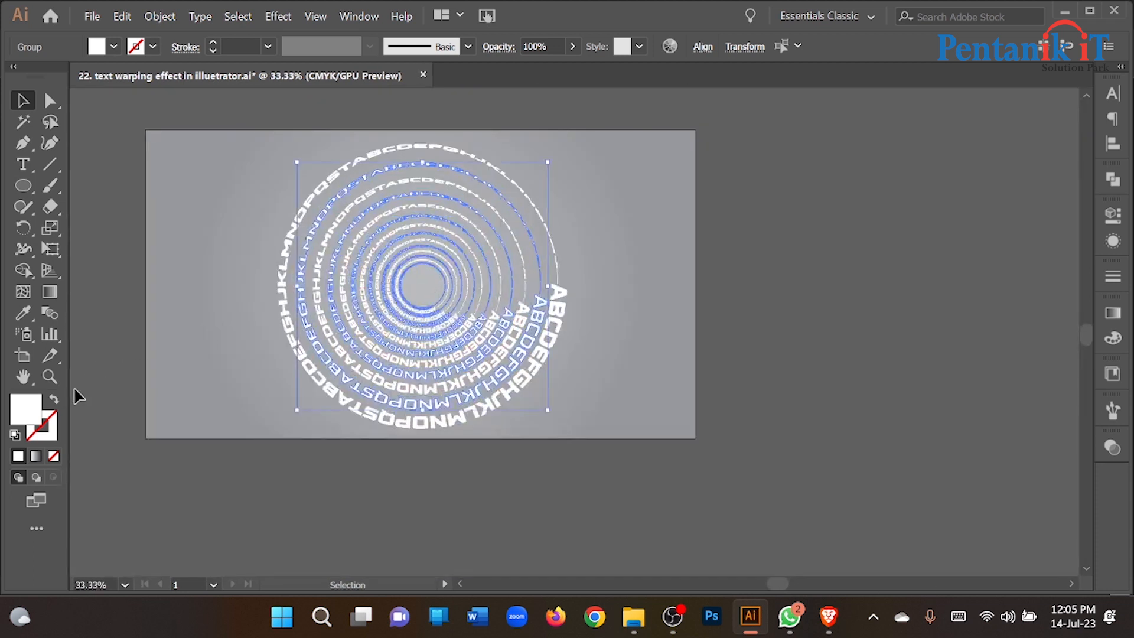
Fill the selected alternate rings with bright yellow, hex f9ff00, and deselect them.
double_click(33, 426)
left_click(946, 354)
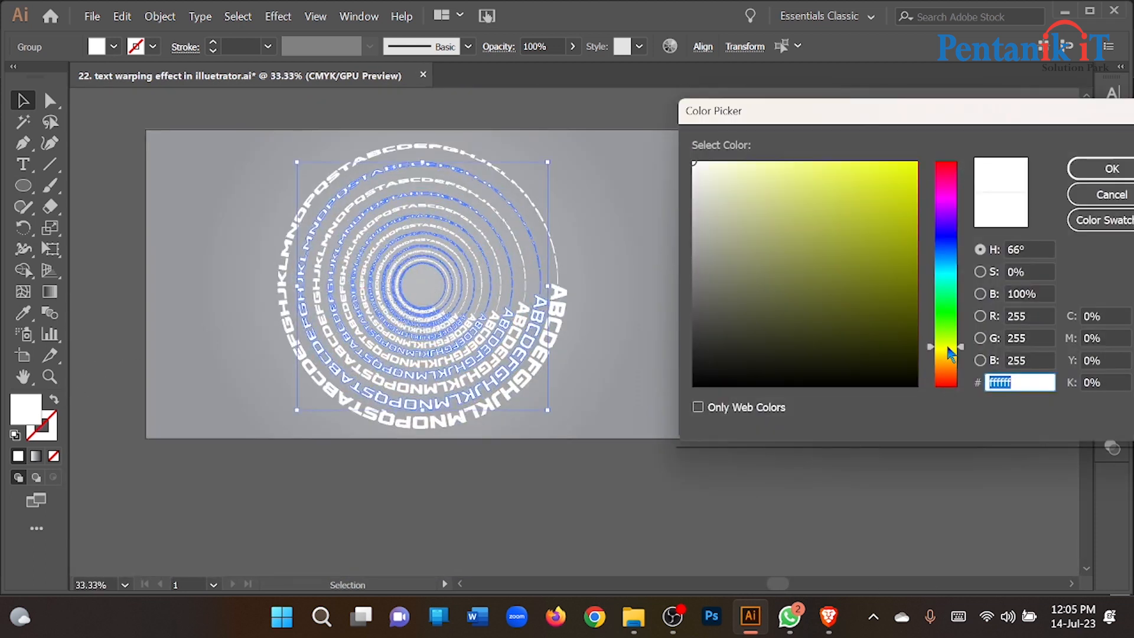
left_click_drag(957, 358, 956, 352)
mouse_move(875, 236)
left_mouse_down()
mouse_move(881, 195)
mouse_move(917, 162)
left_mouse_up()
left_click(1111, 169)
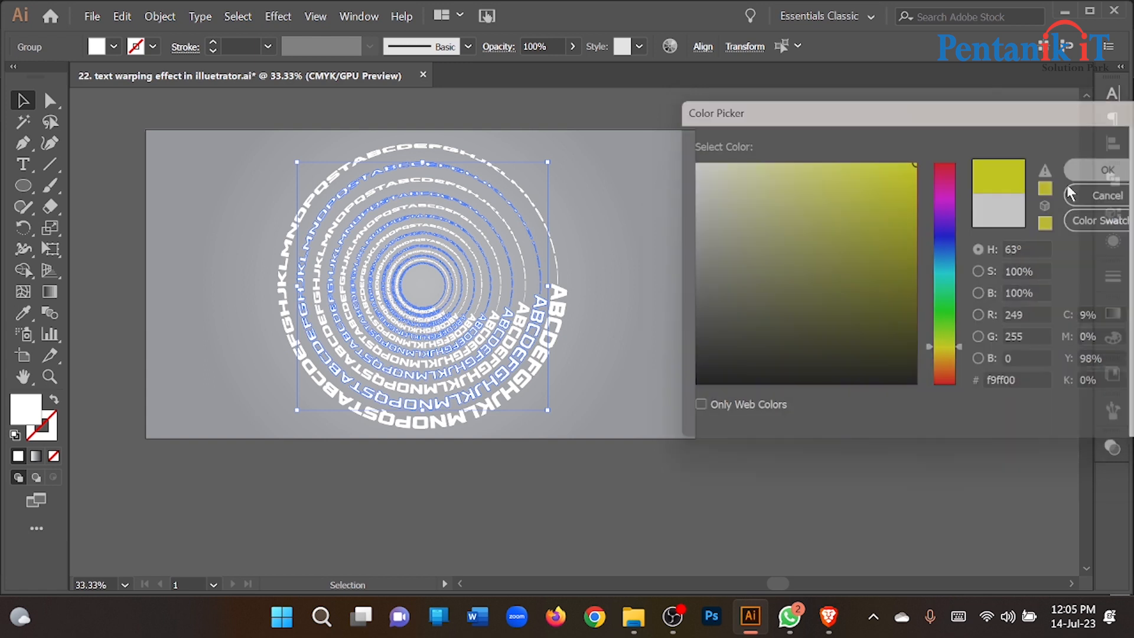
left_click(637, 260)
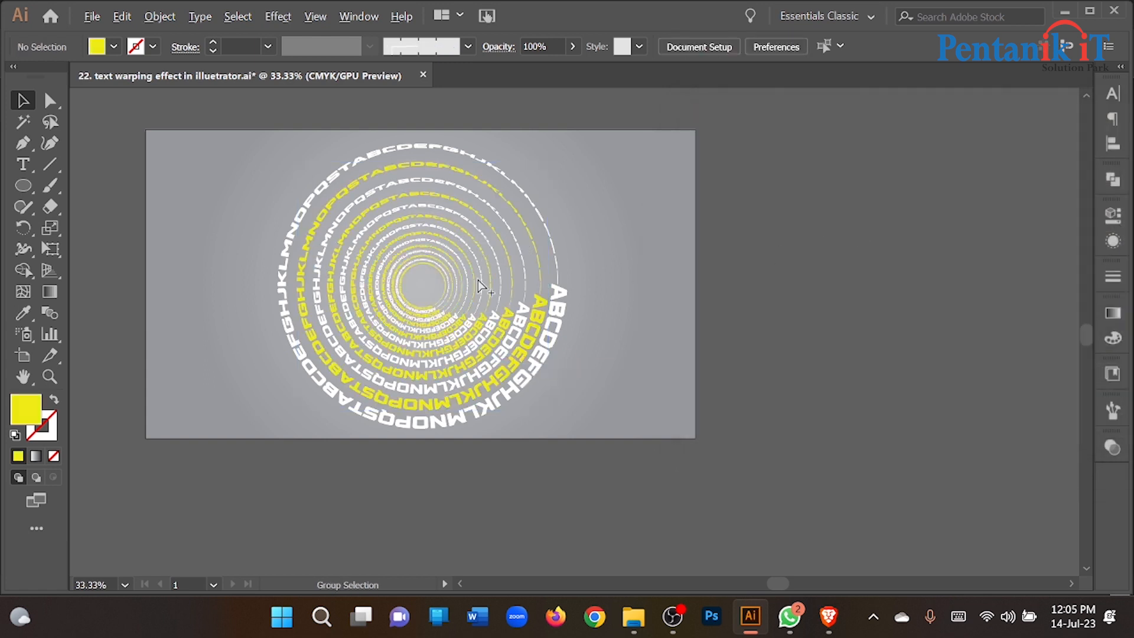
Free Distort all the lettering rings into a tilted ellipse by pulling the upper-right corner down and inward and adjusting both lower corners, and deselect.
scroll(477, 280, "down", 1)
left_click(418, 269)
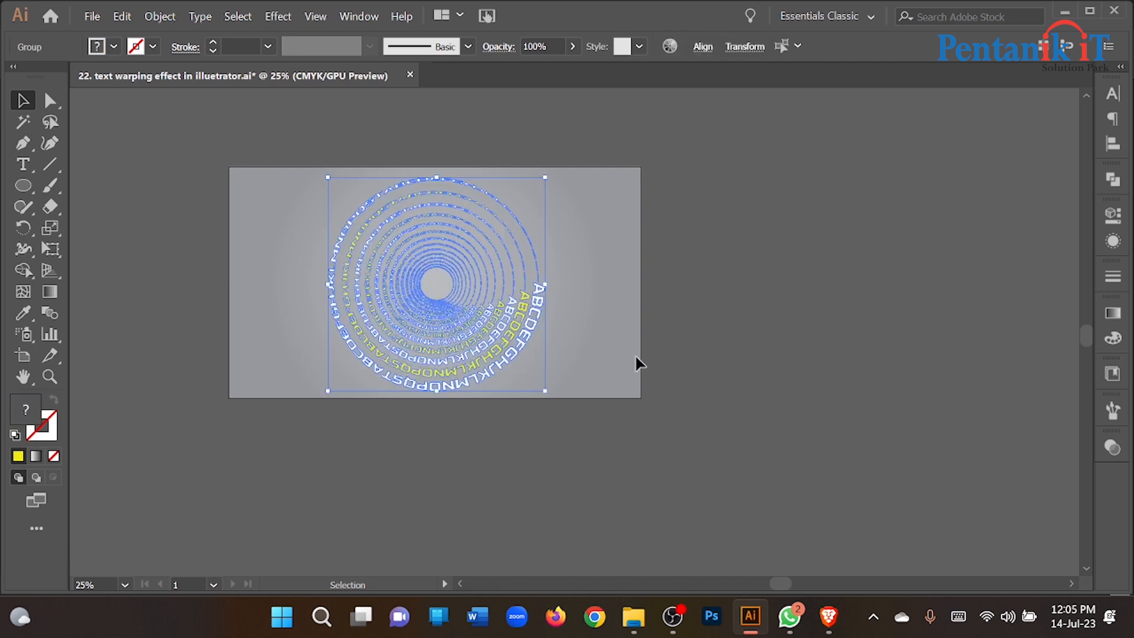
left_click_drag(51, 250, 157, 273)
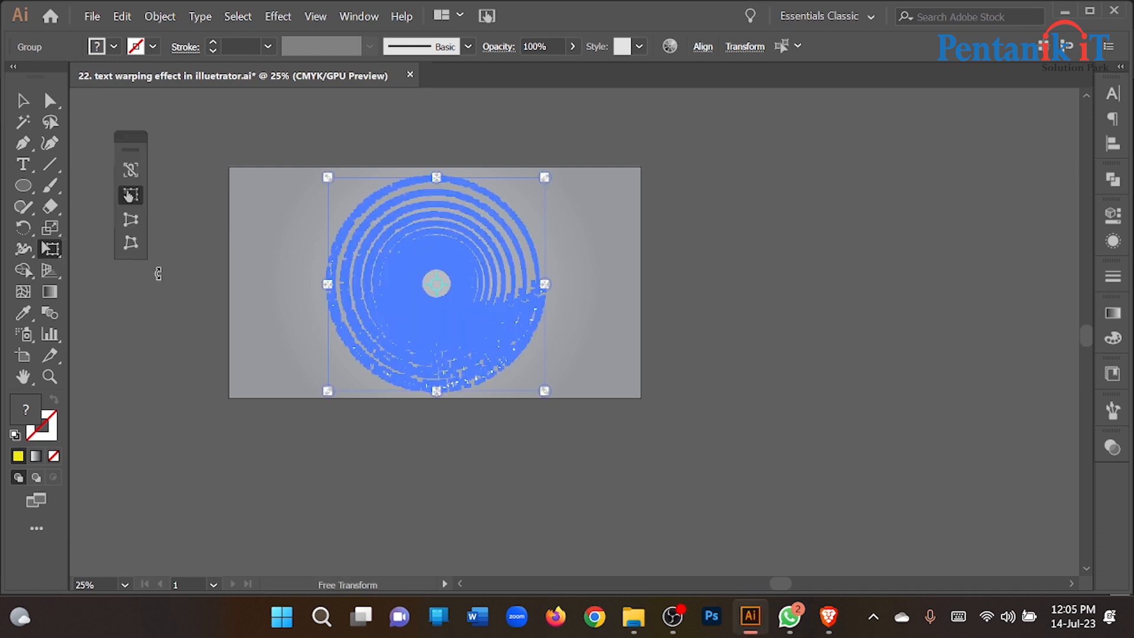
left_click_drag(129, 136, 119, 158)
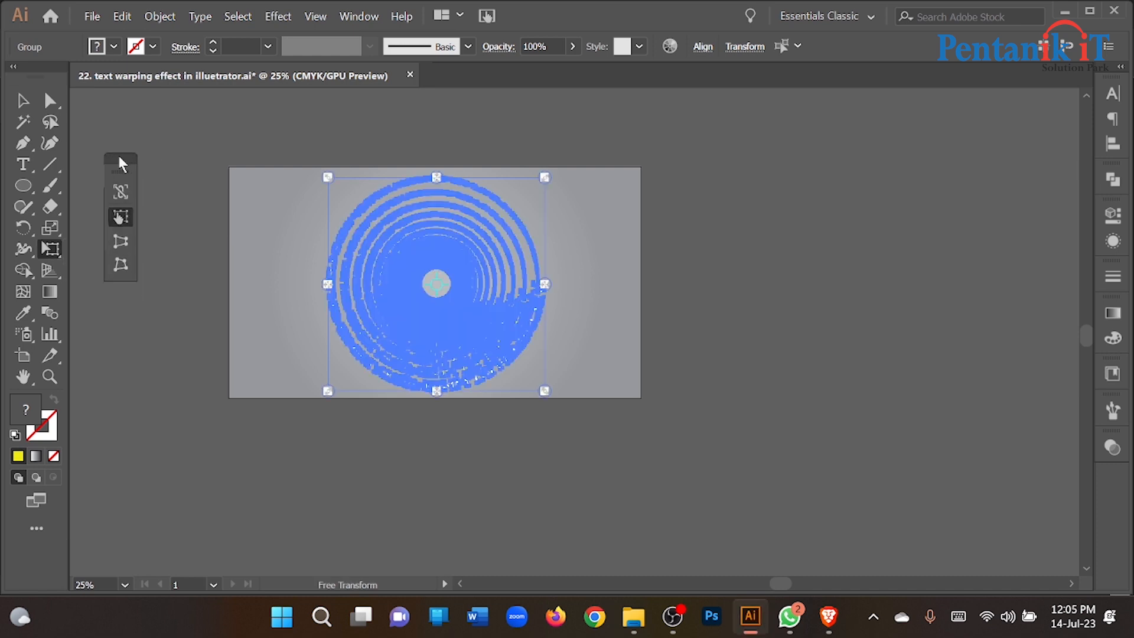
left_click(120, 266)
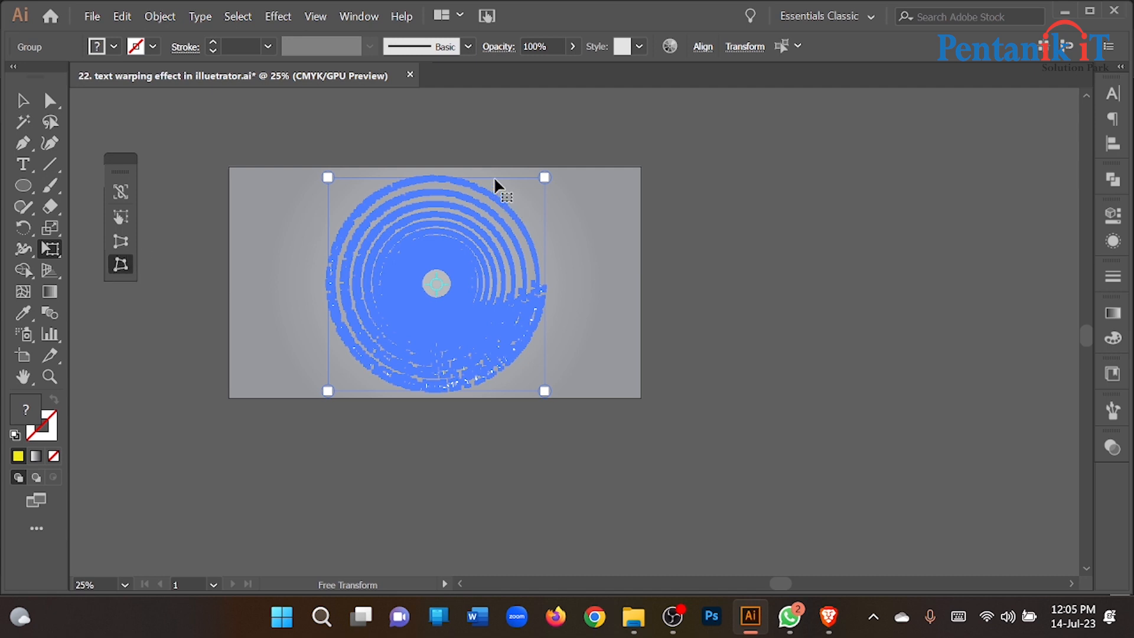
left_click_drag(545, 179, 520, 265)
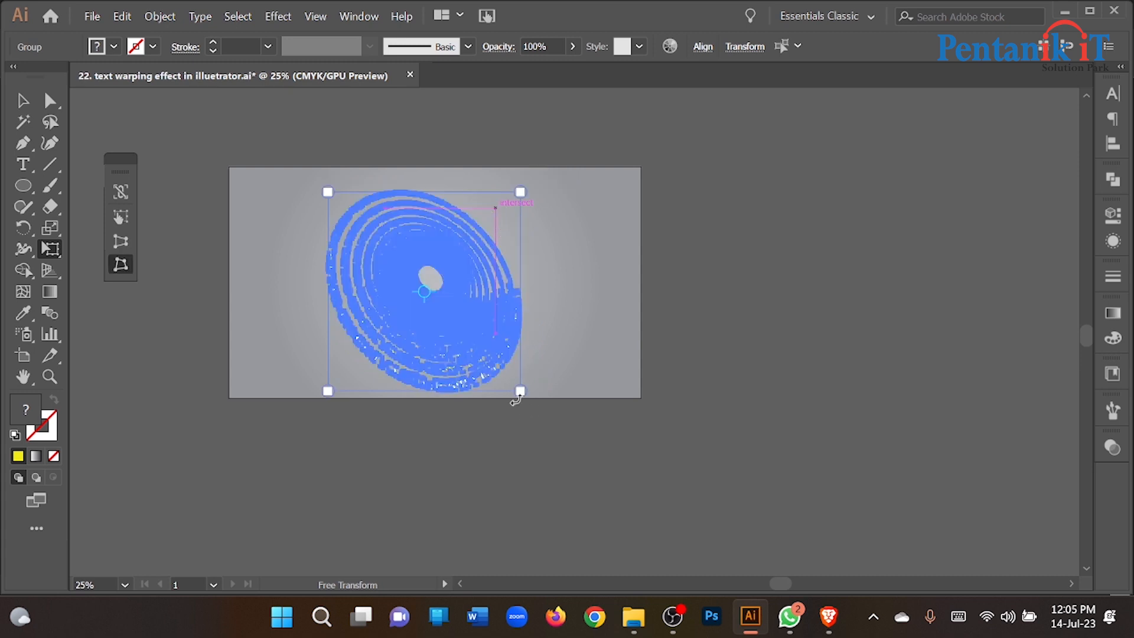
left_click_drag(520, 391, 568, 372)
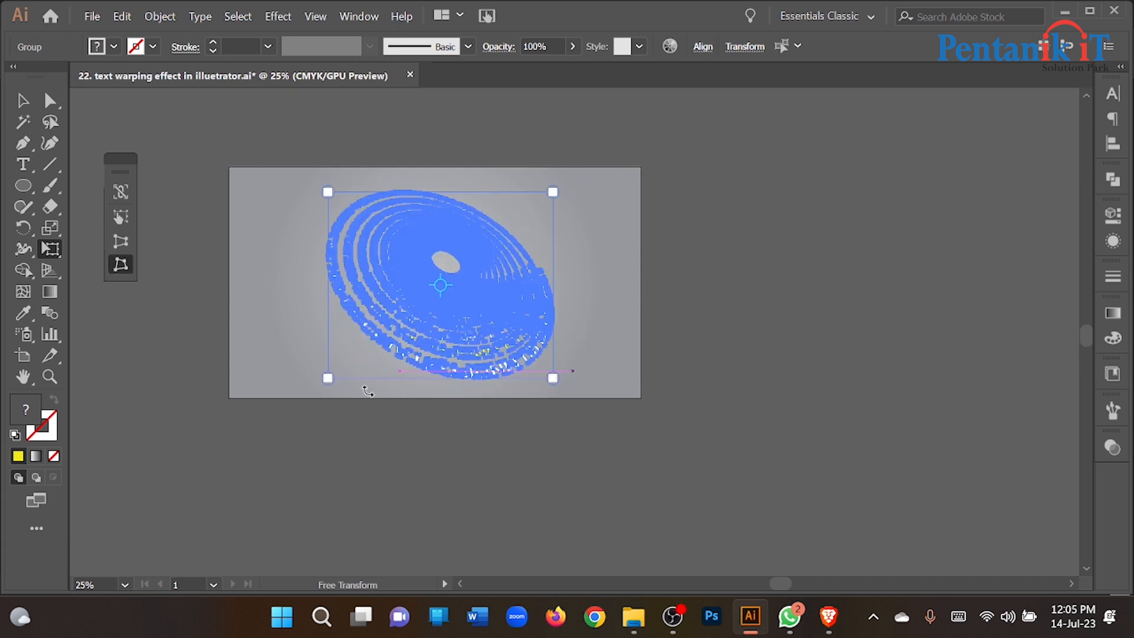
left_click_drag(328, 381, 350, 371)
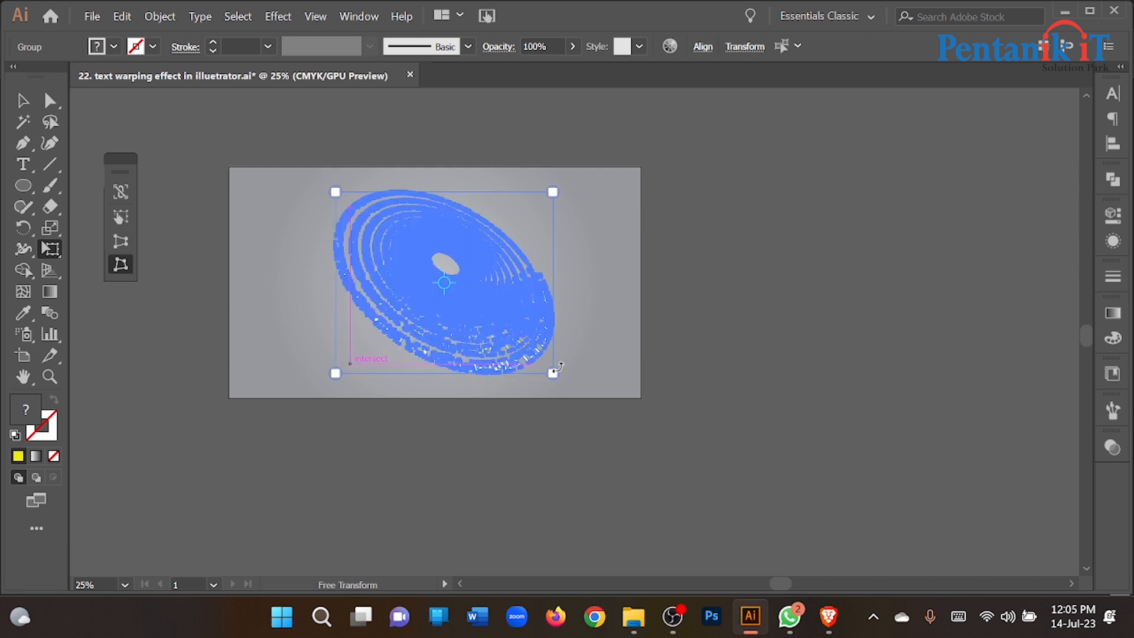
mouse_move(559, 378)
left_mouse_down()
mouse_move(573, 370)
mouse_move(562, 361)
left_mouse_up()
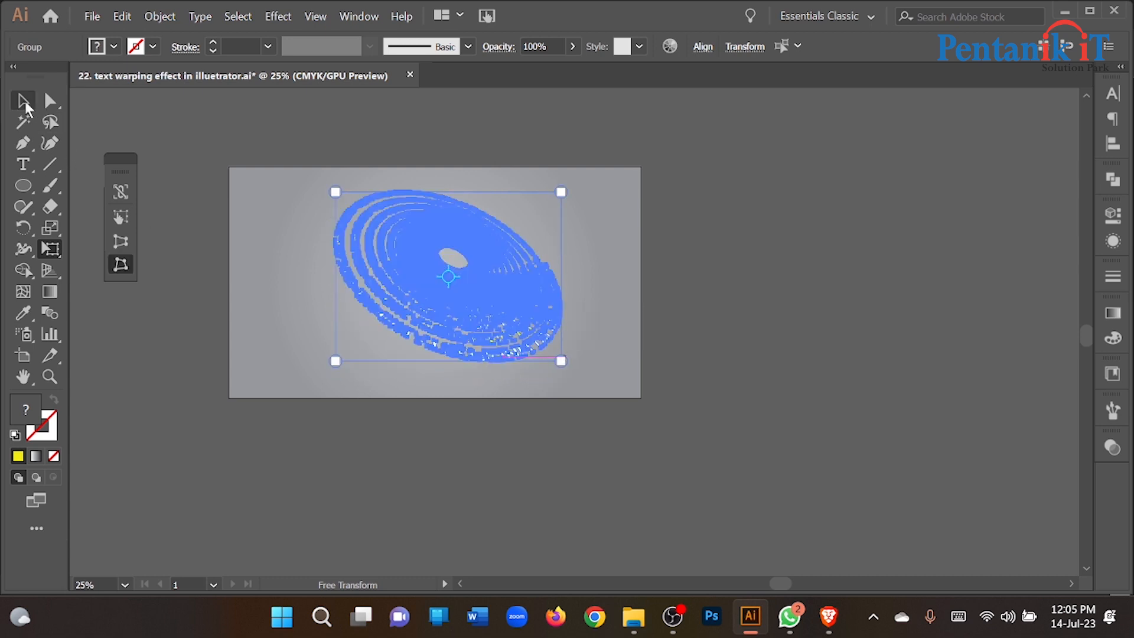
left_click(25, 106)
left_click(238, 121)
Free Distort the whole spiral again, moving its lower-left corner slightly inward and down and its lower-right corner outward and down, and deselect.
left_click(468, 273)
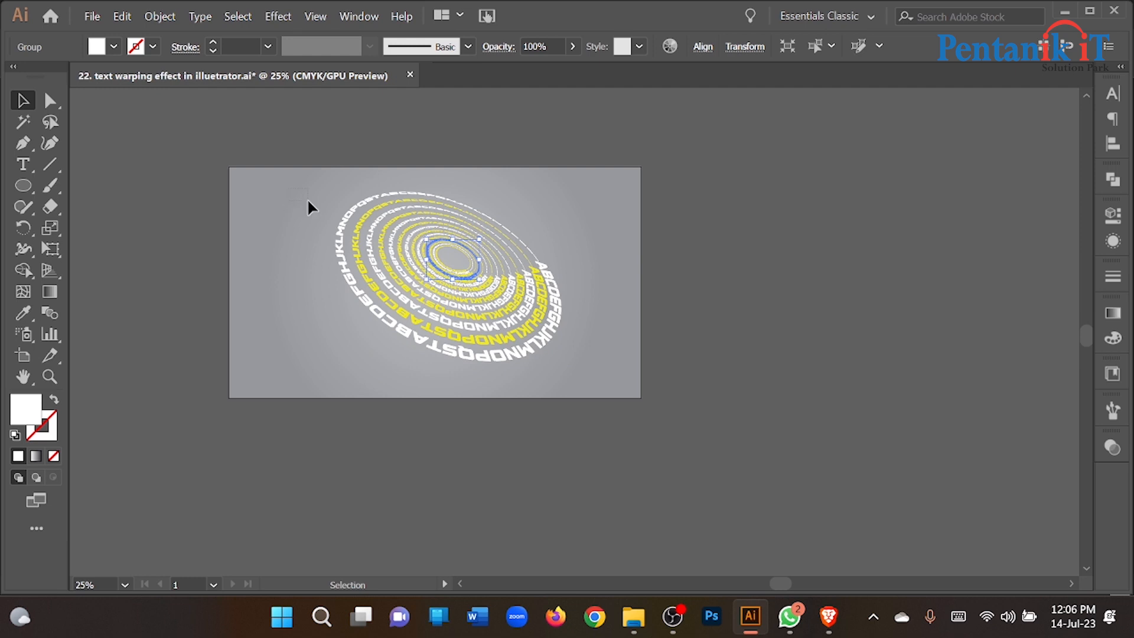
key("ctrl+a")
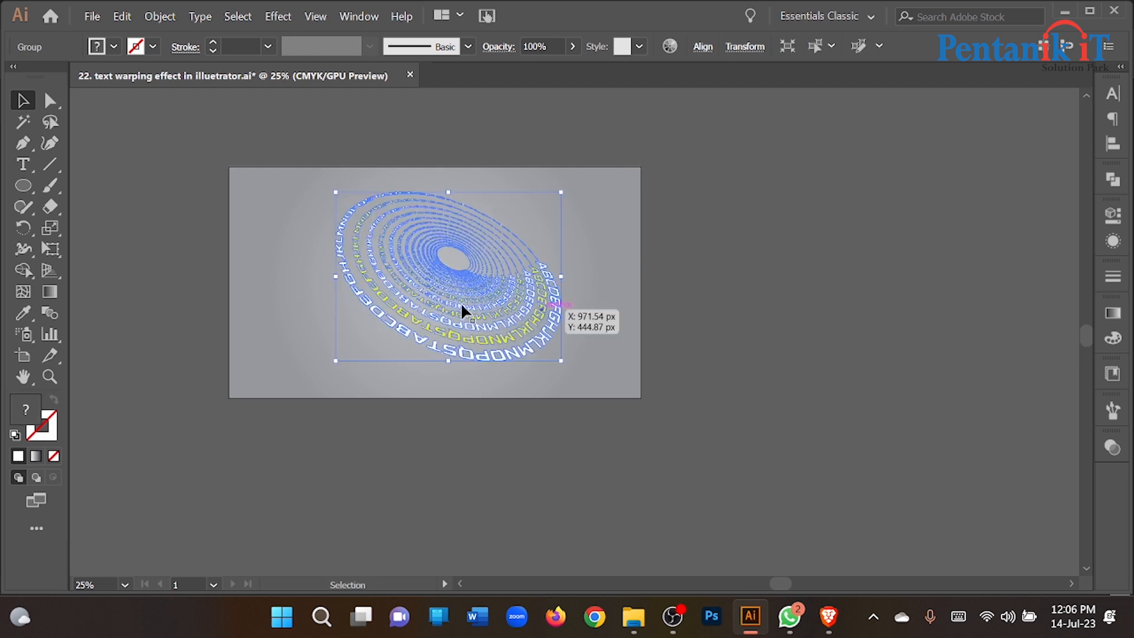
left_click_drag(50, 248, 133, 266)
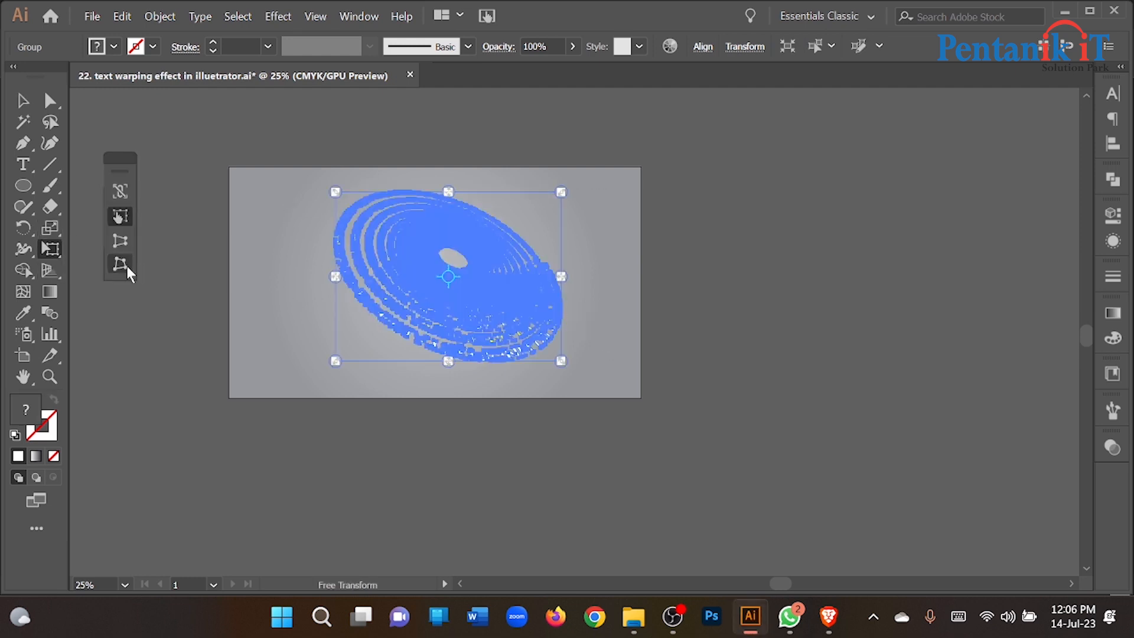
mouse_move(346, 367)
left_mouse_down()
mouse_move(362, 387)
mouse_move(353, 374)
left_mouse_up()
left_click_drag(562, 369, 580, 382)
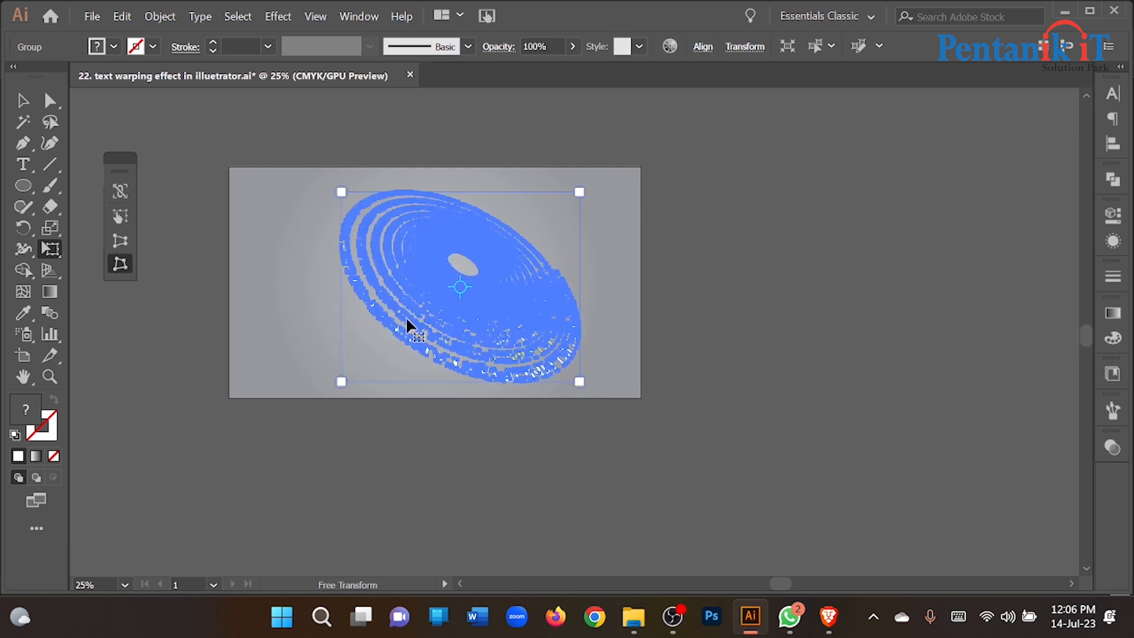
left_click(23, 100)
left_click(77, 112)
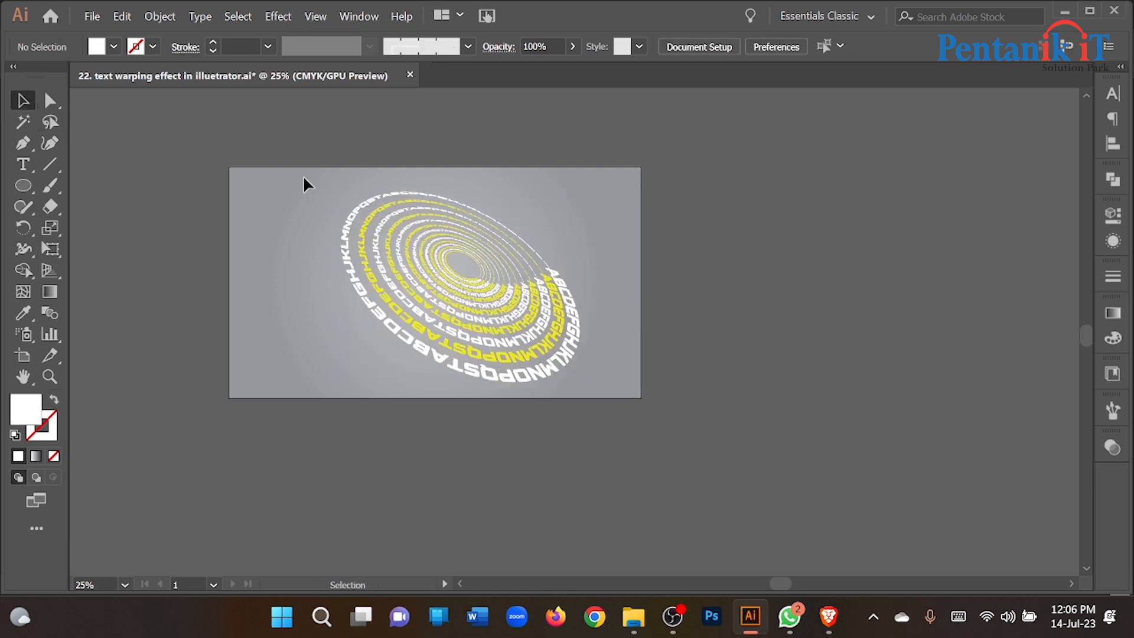
Select all rings and refine the tilt with Free Distort by pulling the lower-right corner slightly up and inward.
key("ctrl+a")
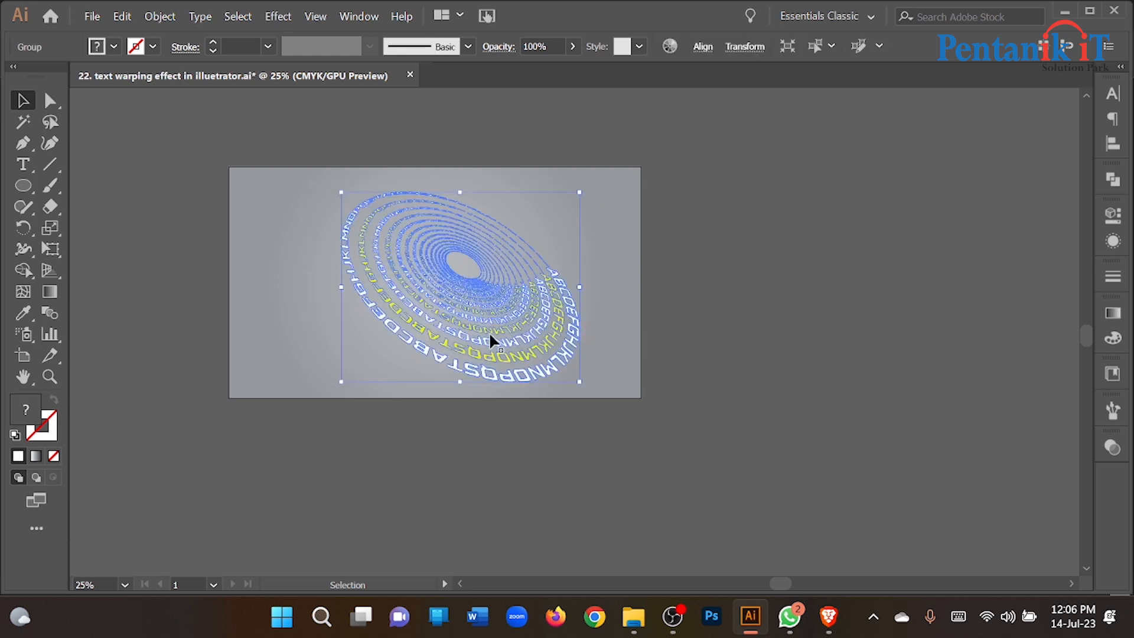
left_click(50, 250)
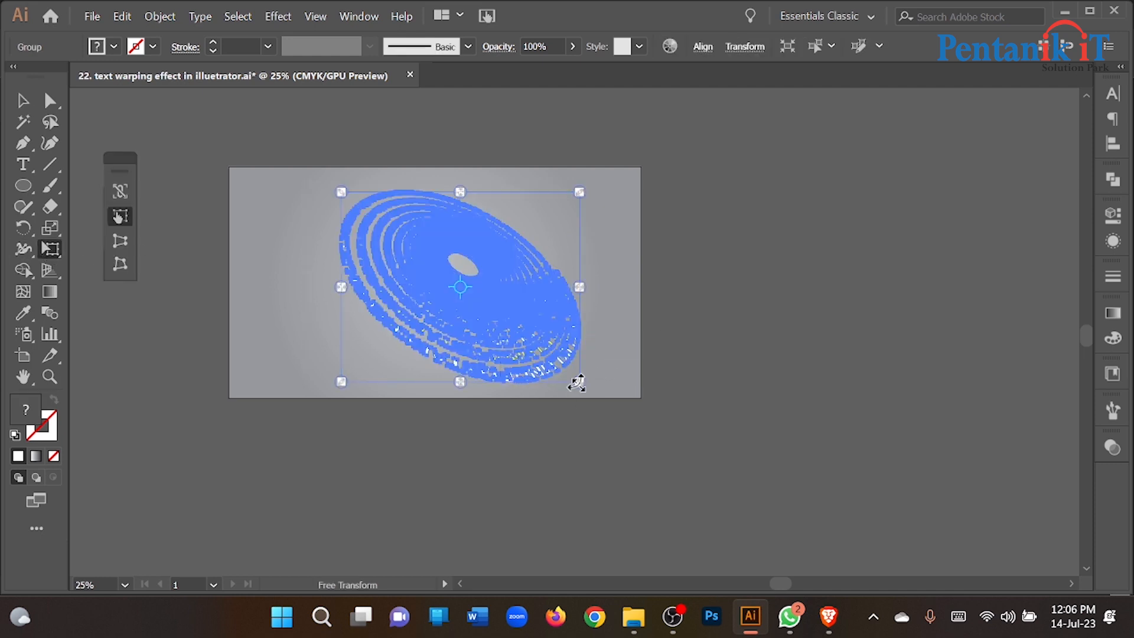
left_click(120, 265)
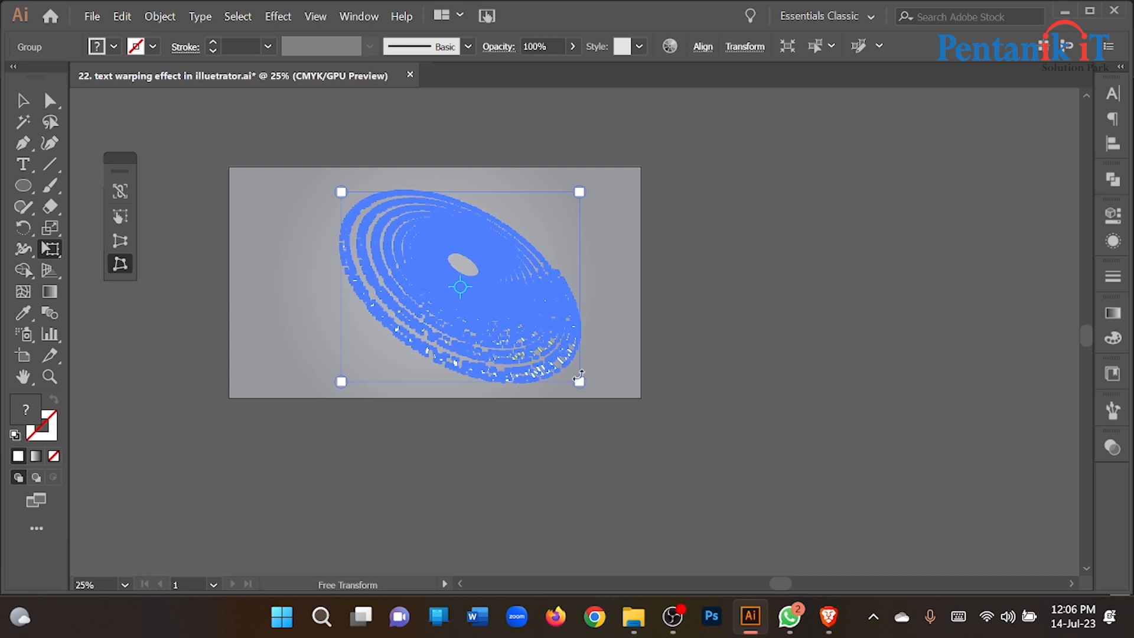
left_click_drag(580, 383, 571, 371)
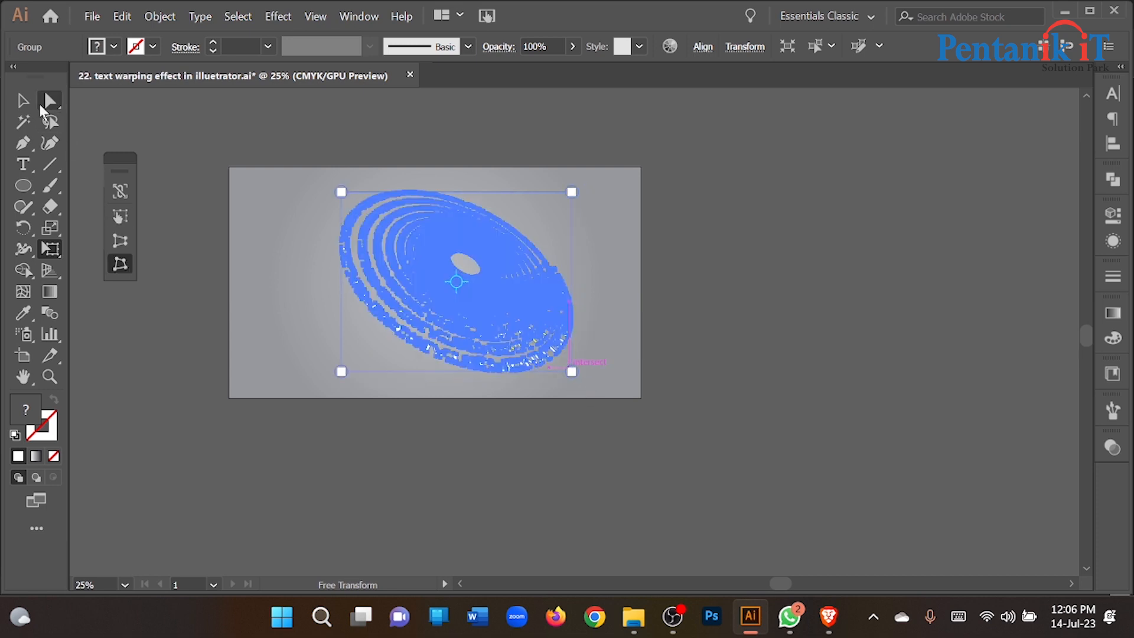
key("v")
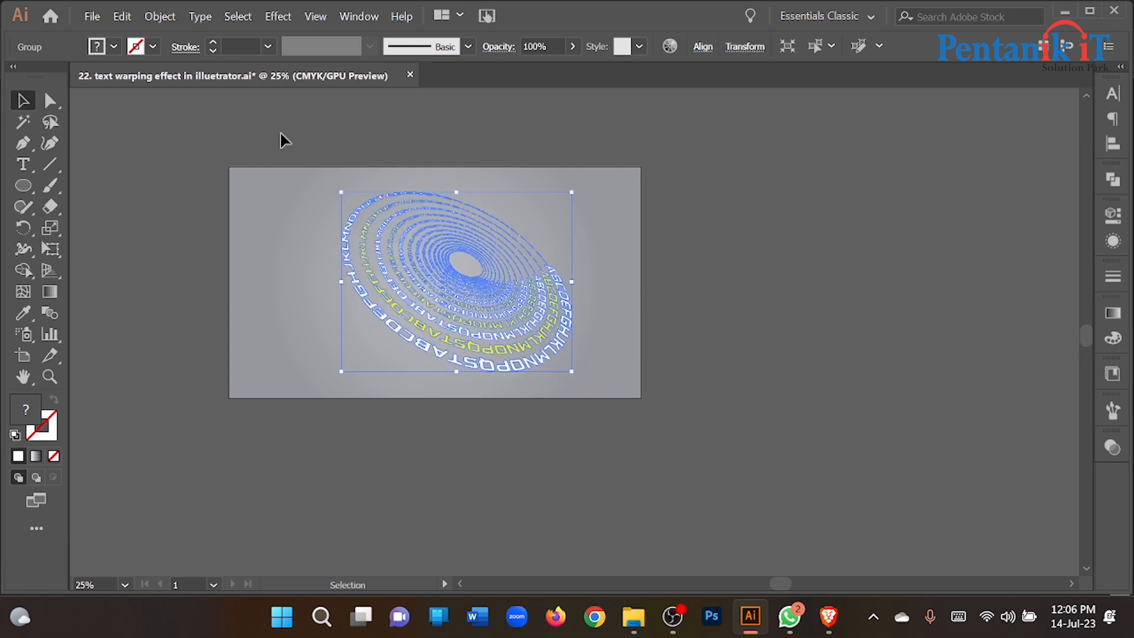
Centre the tilted spiral horizontally and vertically on the artboard and deselect it.
left_click(1114, 144)
left_click(945, 130)
left_click(1046, 133)
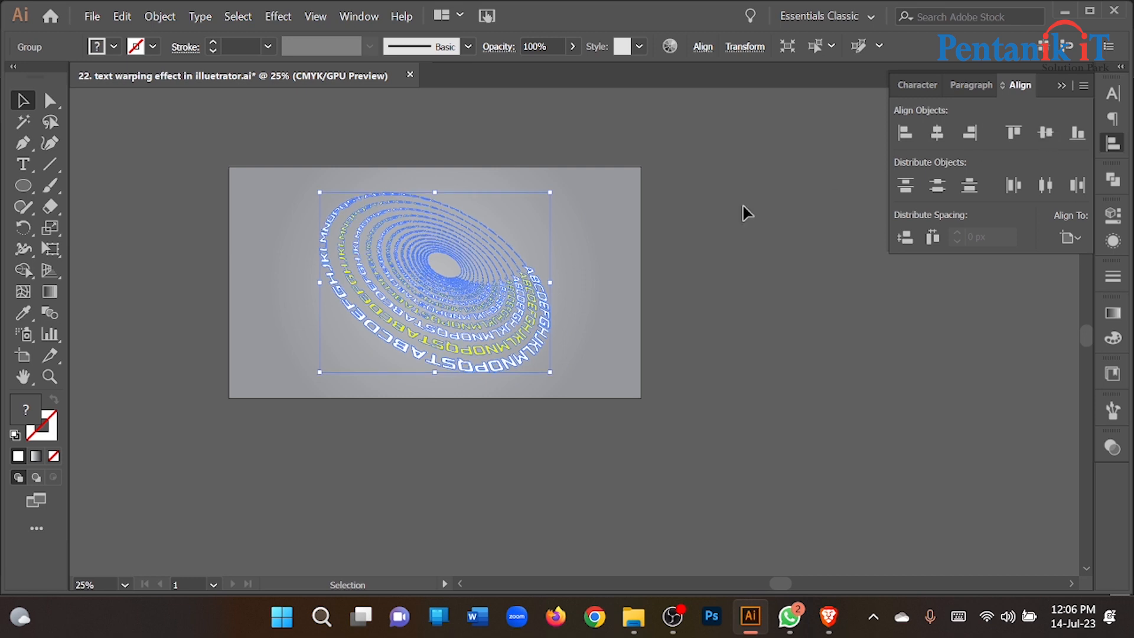
left_click(741, 205)
scroll(354, 243, "up", 1)
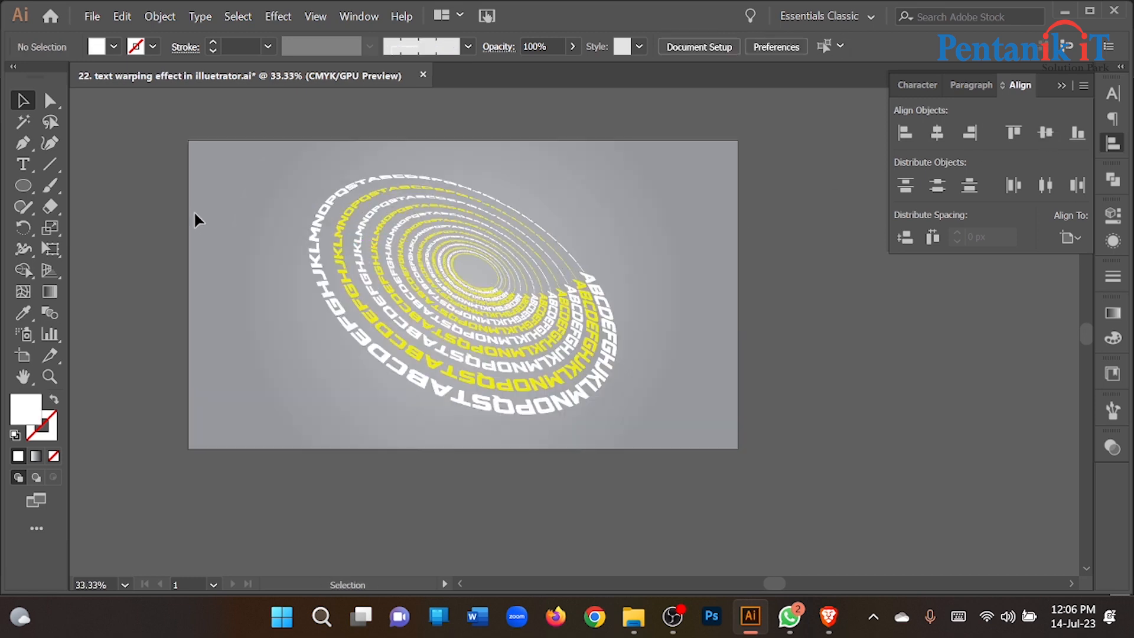
Select all the lettering rings of the tilted spiral.
scroll(323, 248, "down", 1)
key("ctrl+a")
left_click(286, 150)
key("ctrl+a")
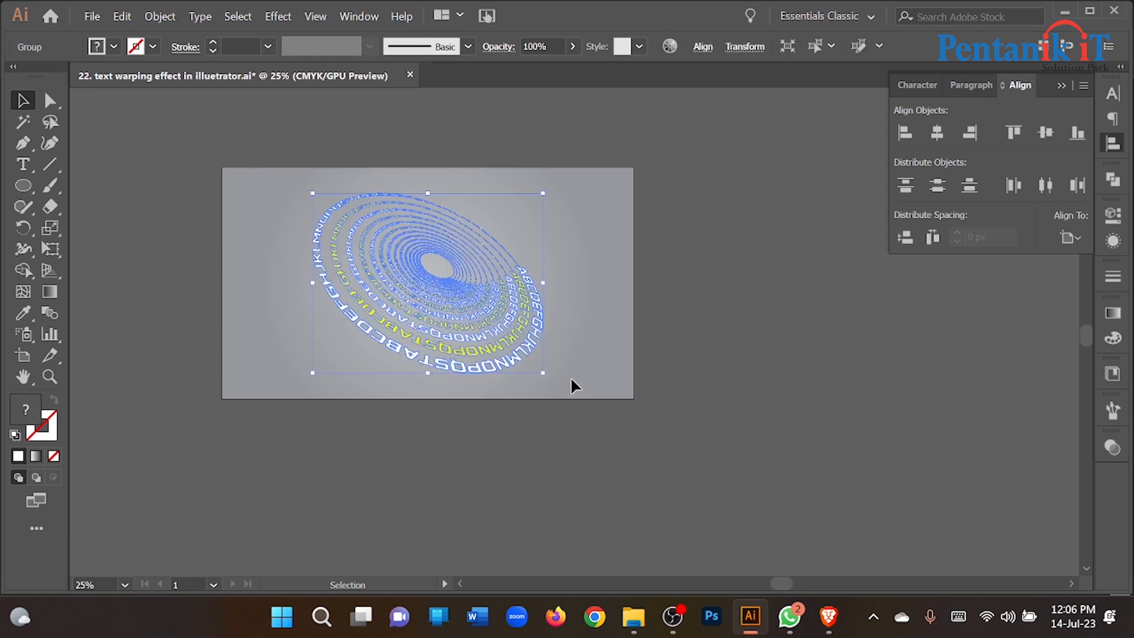